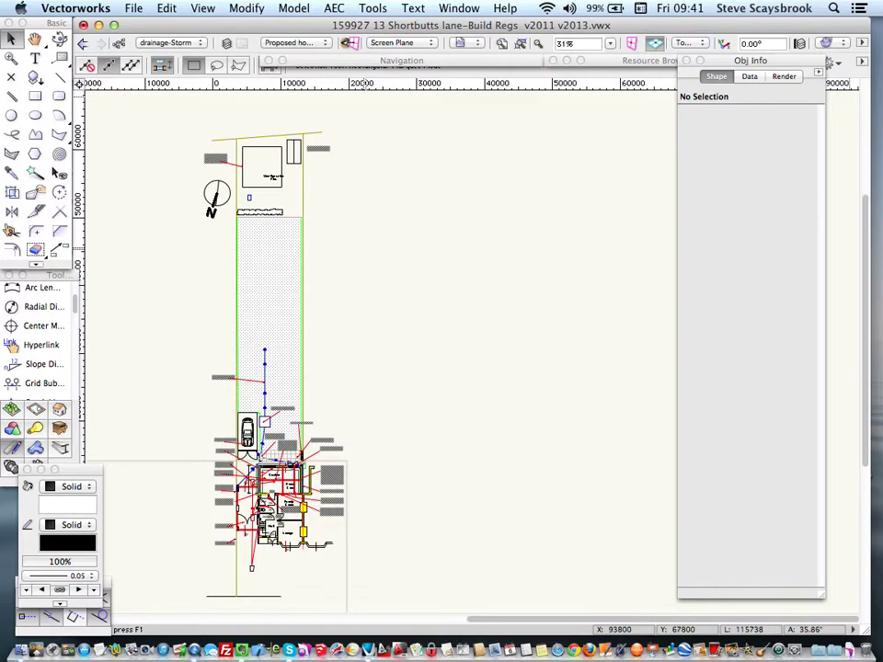
{"action": "key", "text": "super+Tab"}
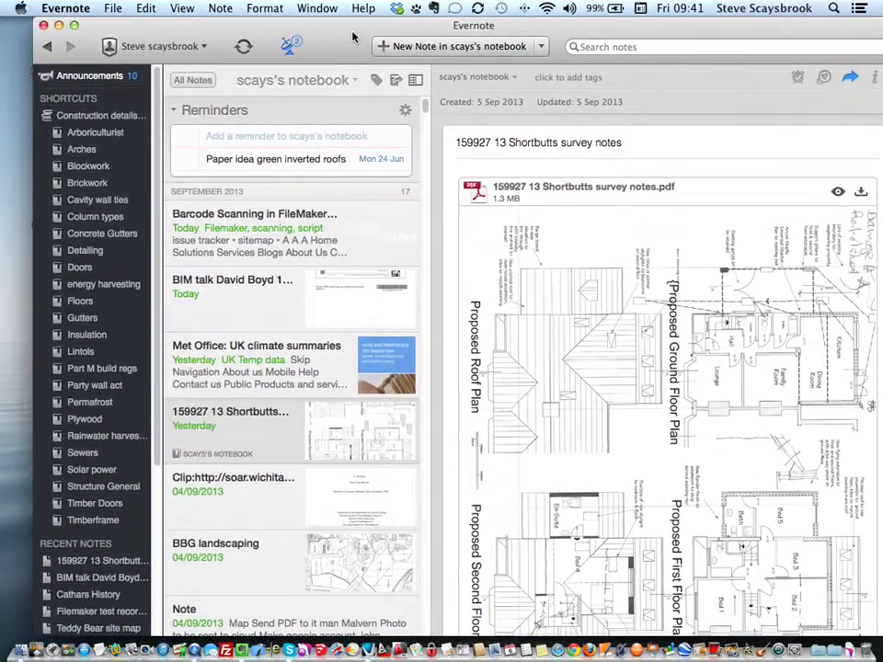
{"action": "left_click_drag", "start_coordinate": [352, 36], "coordinate": [319, 34]}
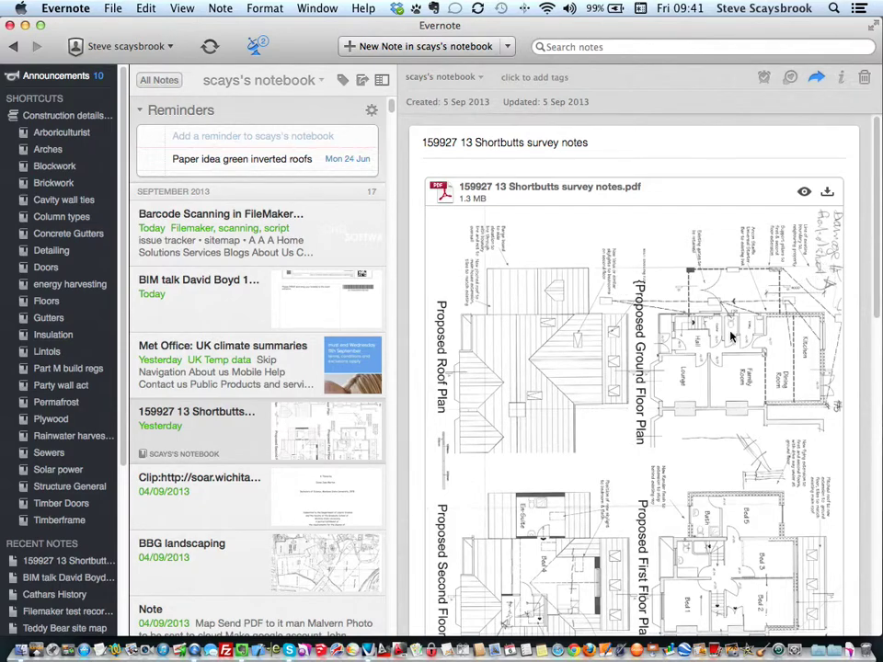
{"action": "scroll", "coordinate": [731, 336], "scroll_direction": "down", "scroll_amount": 10}
{"action": "scroll", "coordinate": [727, 337], "scroll_direction": "down", "scroll_amount": 5}
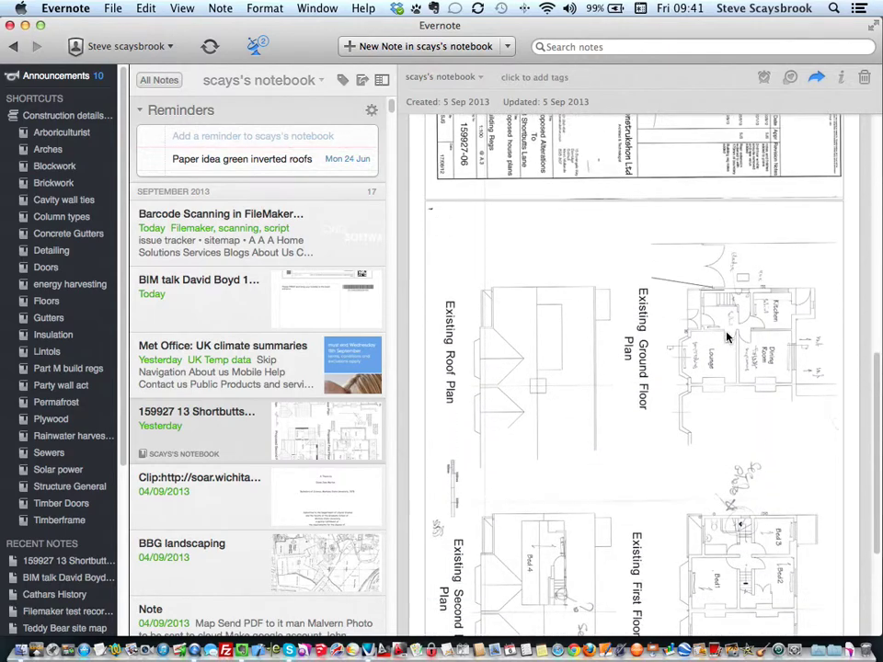
{"action": "scroll", "coordinate": [726, 337], "scroll_direction": "up", "scroll_amount": 10}
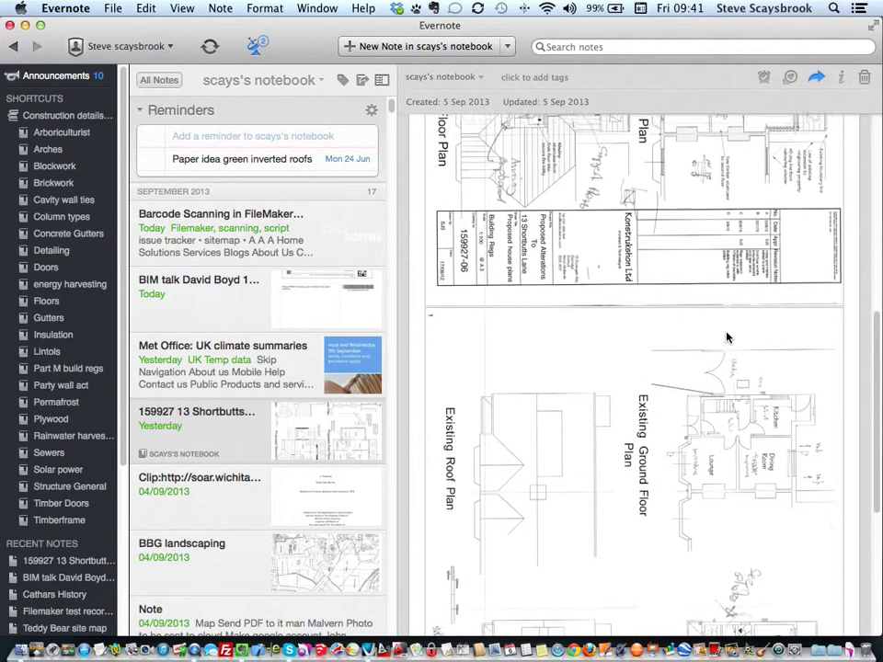
{"action": "scroll", "coordinate": [726, 338], "scroll_direction": "up", "scroll_amount": 2}
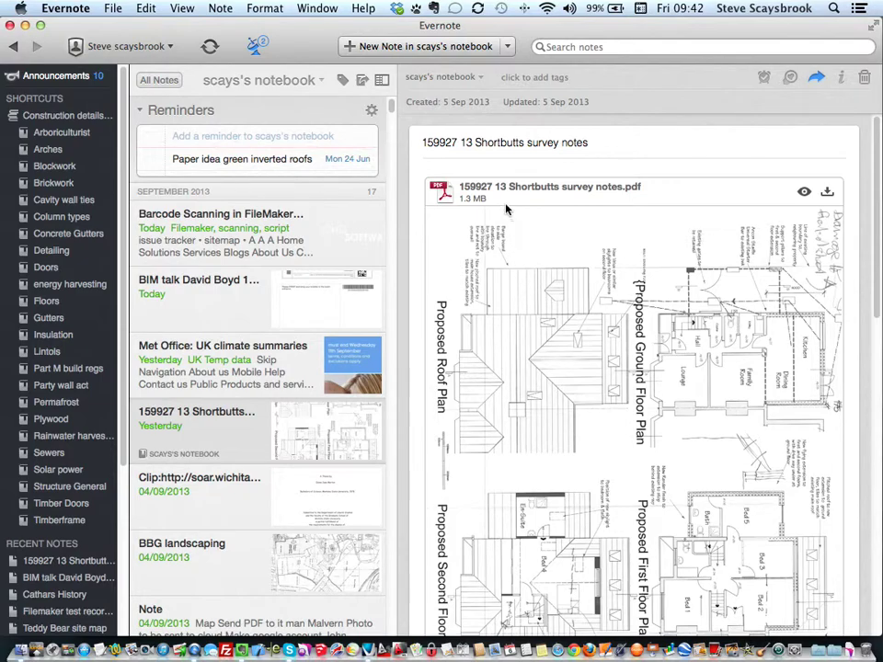
{"action": "left_click", "coordinate": [669, 78]}
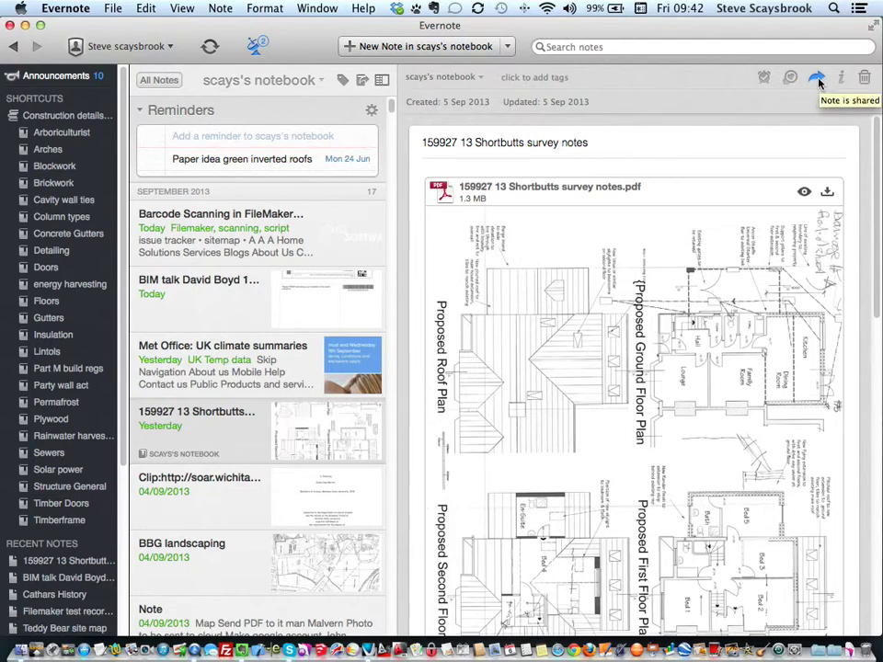
Copy the survey note's share URL to the clipboard using Evernote's Share menu
{"action": "left_click", "coordinate": [818, 80]}
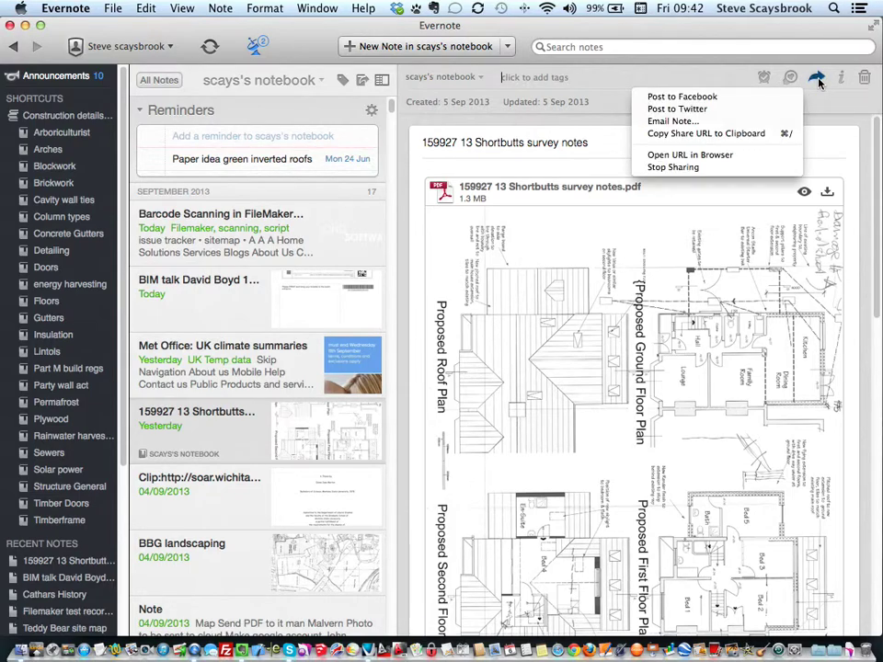
{"action": "left_click", "coordinate": [713, 136]}
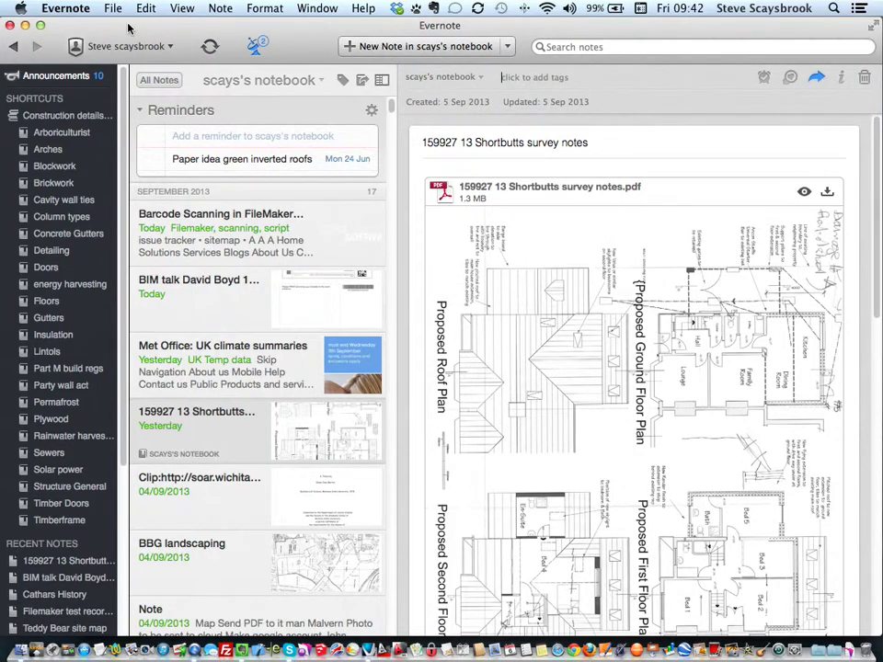
{"action": "mouse_move", "coordinate": [129, 28]}
{"action": "left_mouse_down"}
{"action": "mouse_move", "coordinate": [626, 141]}
{"action": "mouse_move", "coordinate": [882, 123]}
{"action": "left_mouse_up"}
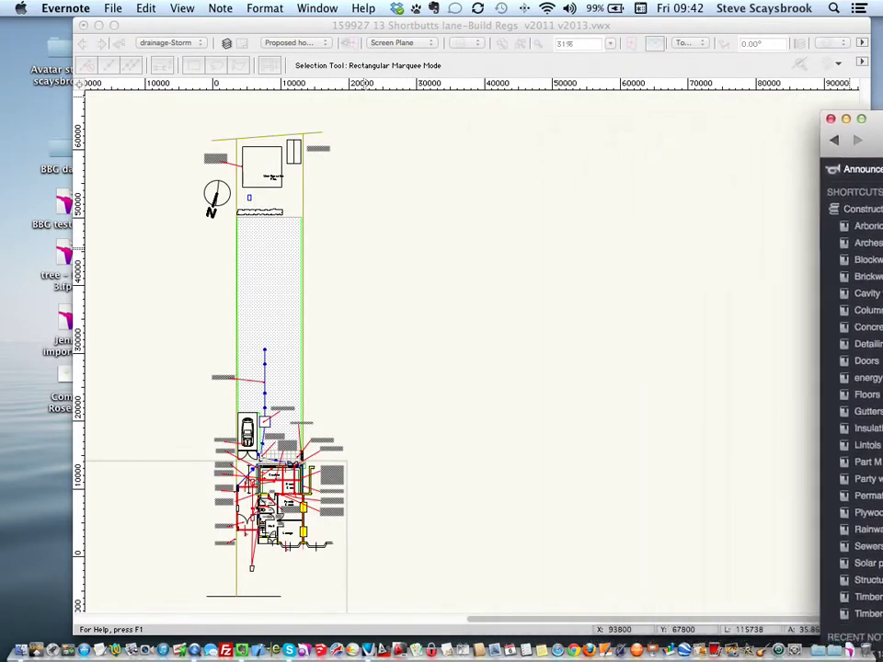
Hide Evernote, return to the Shortbutts lane Build Regs drawing, and pan and zoom around the ground floor plan
{"action": "key", "text": "super+m"}
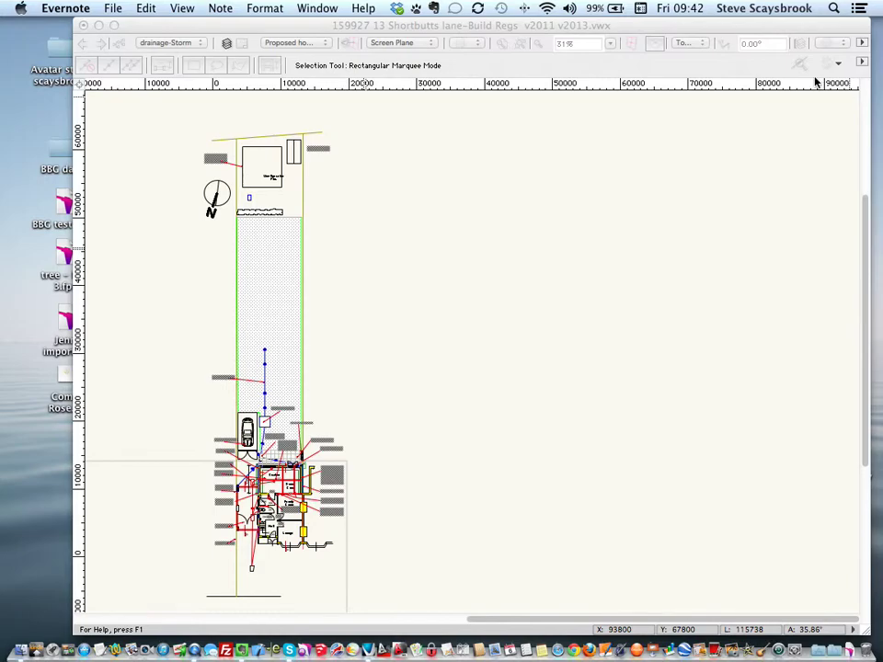
{"action": "left_click", "coordinate": [258, 31]}
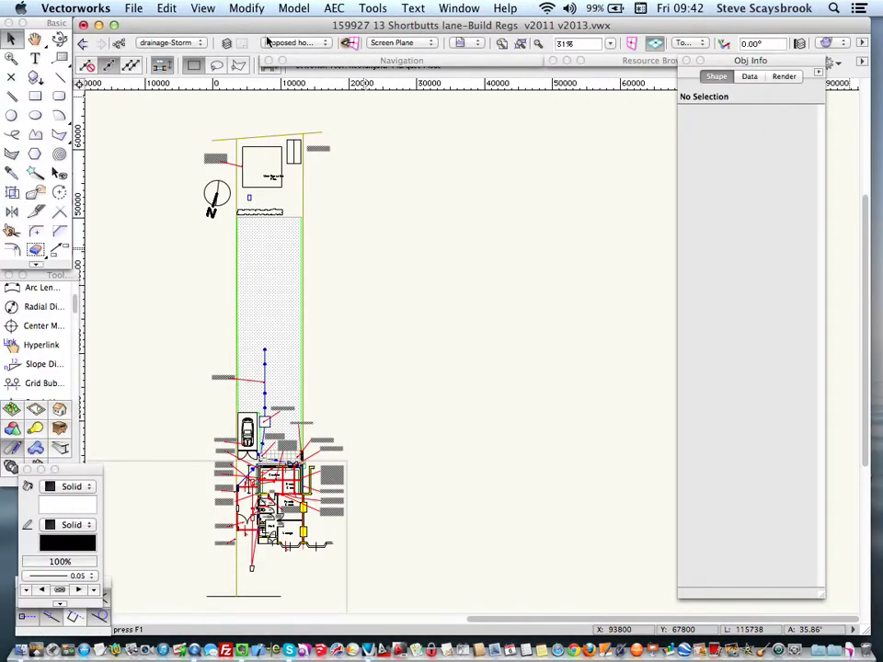
{"action": "key", "text": "space"}
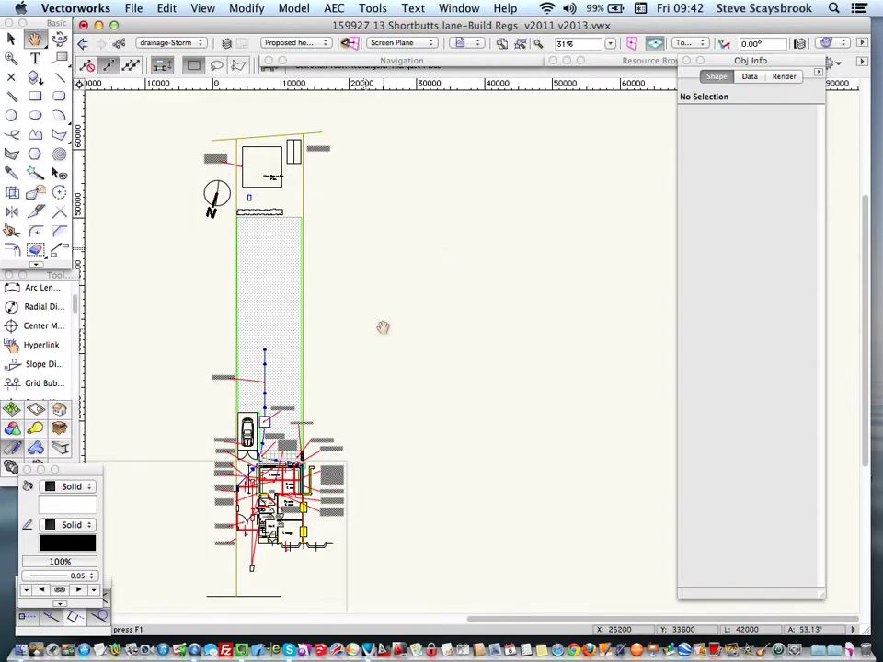
{"action": "left_click_drag", "start_coordinate": [385, 327], "coordinate": [433, 257]}
{"action": "scroll", "coordinate": [409, 462], "scroll_direction": "up", "scroll_amount": 2}
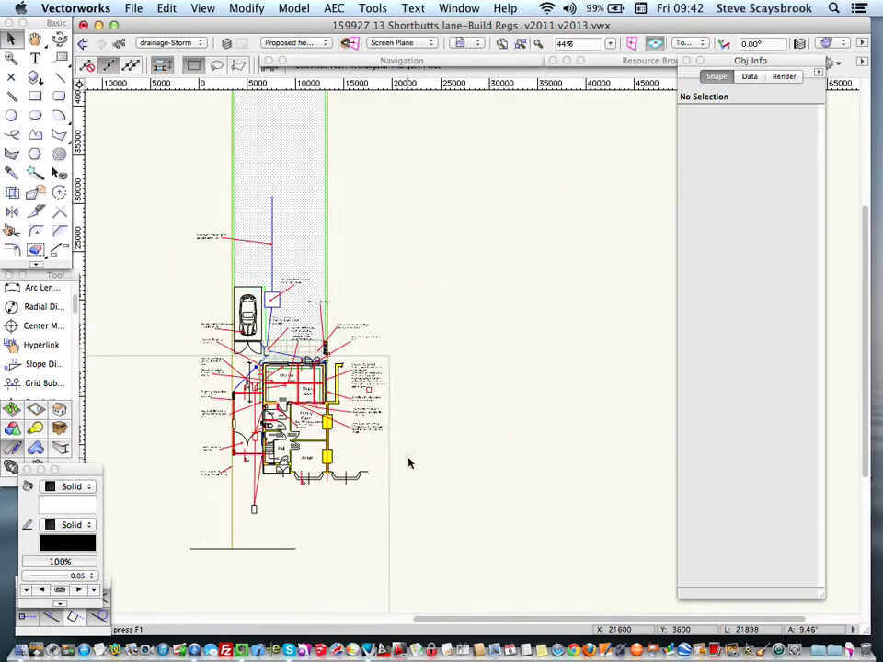
{"action": "scroll", "coordinate": [422, 388], "scroll_direction": "up", "scroll_amount": 3}
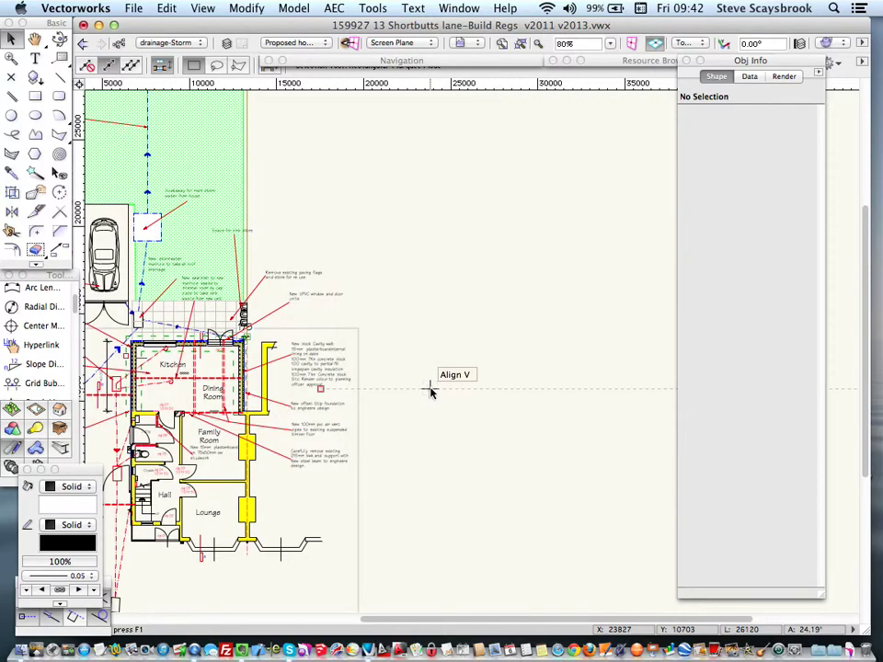
{"action": "scroll", "coordinate": [429, 390], "scroll_direction": "down", "scroll_amount": 3}
{"action": "scroll", "coordinate": [362, 455], "scroll_direction": "up", "scroll_amount": 3}
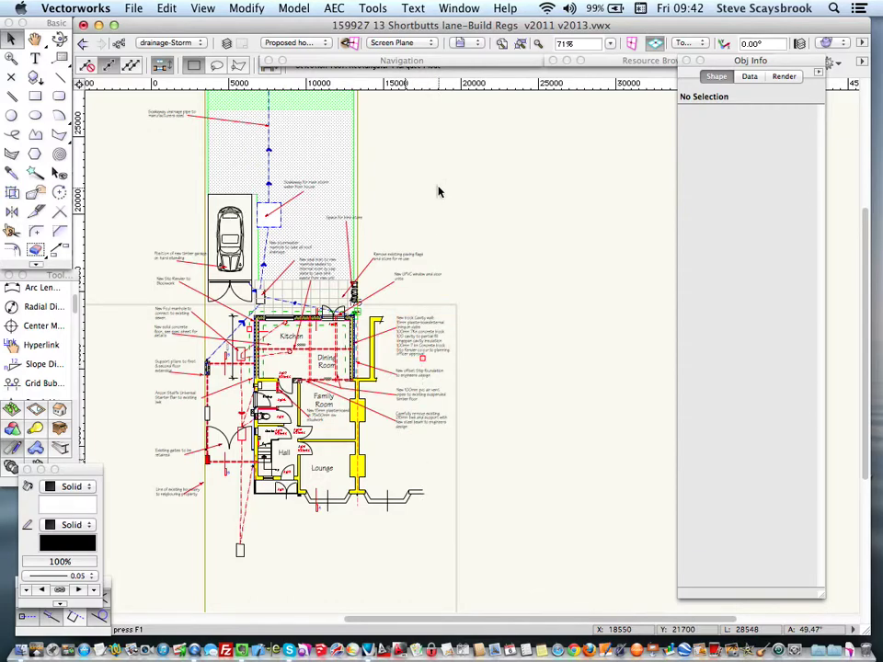
{"action": "scroll", "coordinate": [438, 190], "scroll_direction": "down", "scroll_amount": 2}
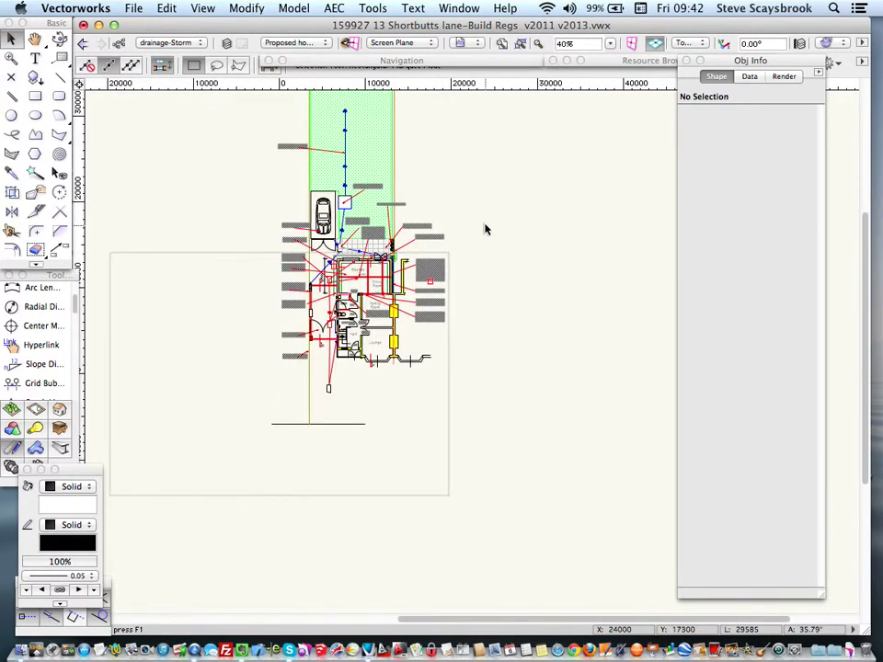
{"action": "middle_click_drag", "start_coordinate": [485, 229], "coordinate": [473, 369]}
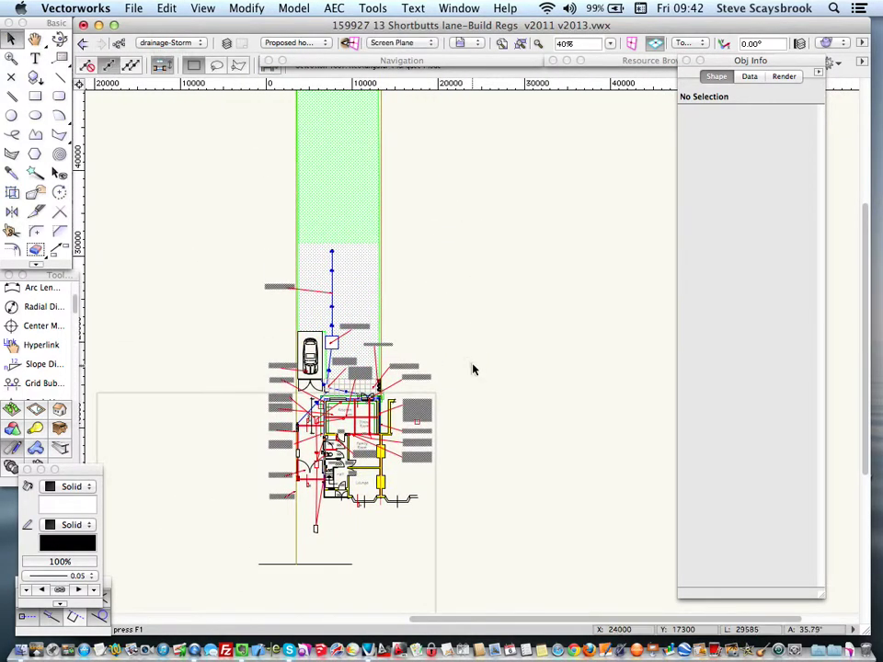
{"action": "left_click", "coordinate": [297, 44]}
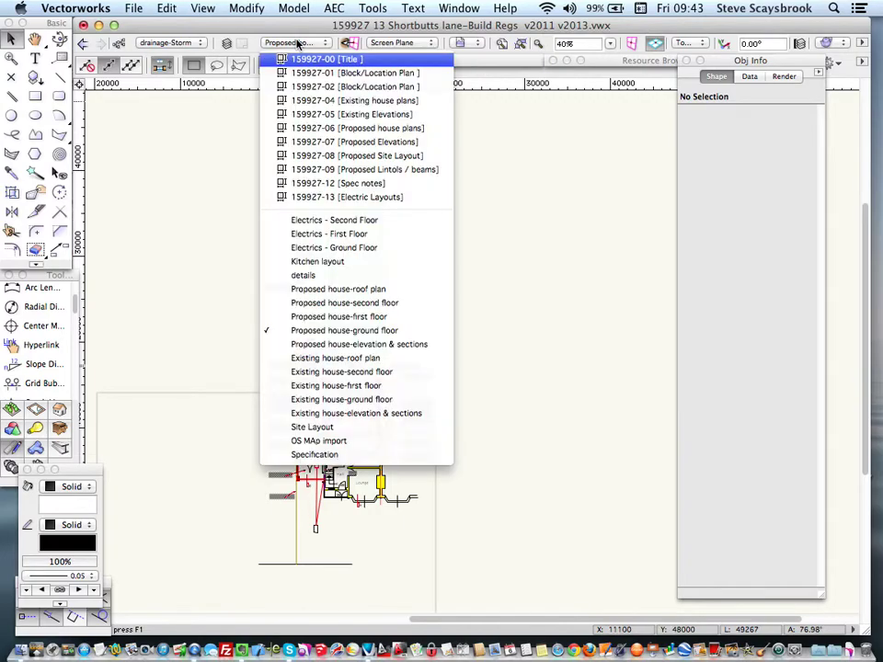
Switch to sheet 159927-06 Proposed house plans, zoom in on the title block, and clear the selection
{"action": "left_click", "coordinate": [322, 129]}
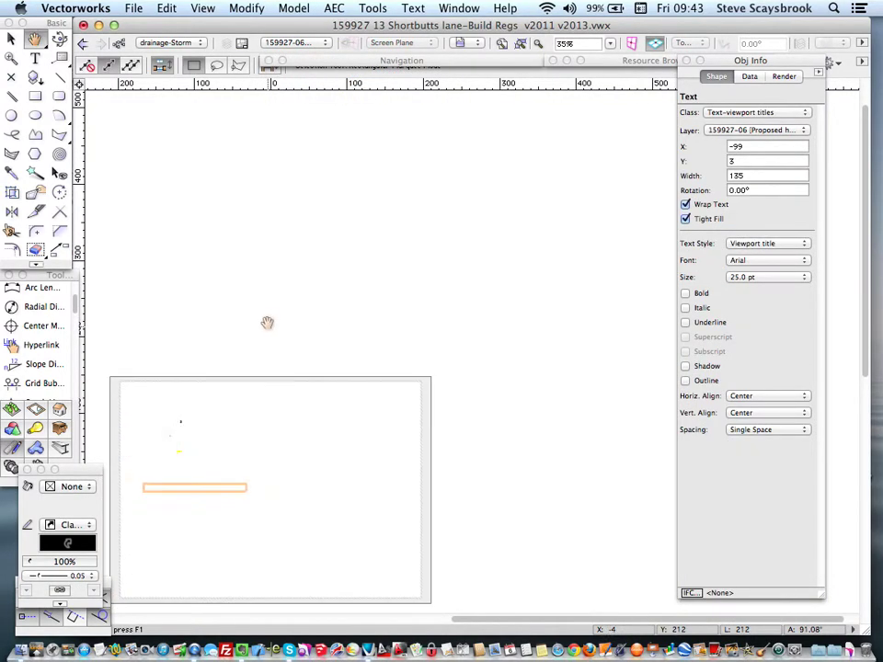
{"action": "scroll", "coordinate": [309, 340], "scroll_direction": "up", "scroll_amount": 2}
{"action": "key", "text": "x"}
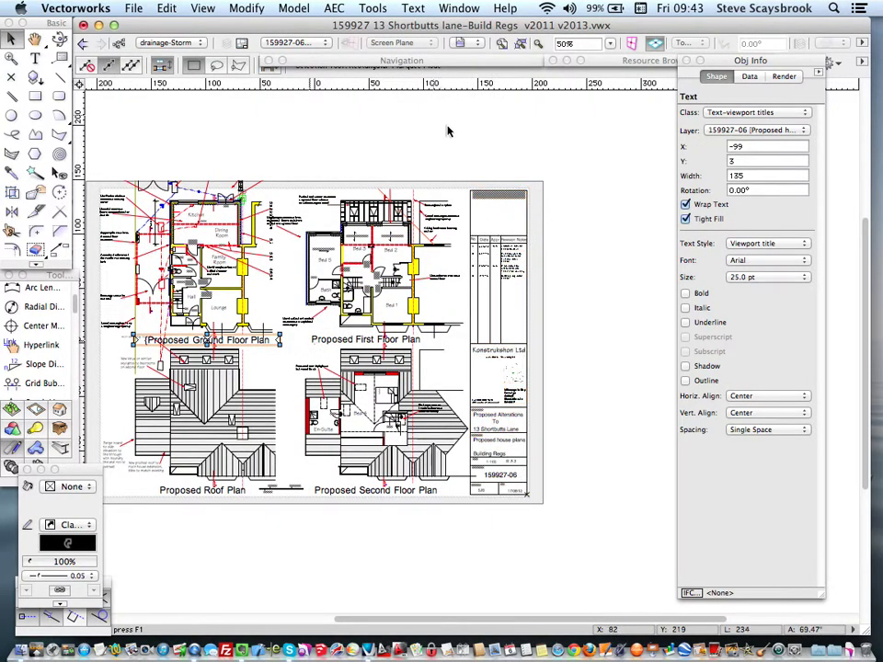
{"action": "scroll", "coordinate": [483, 211], "scroll_direction": "up", "scroll_amount": 7}
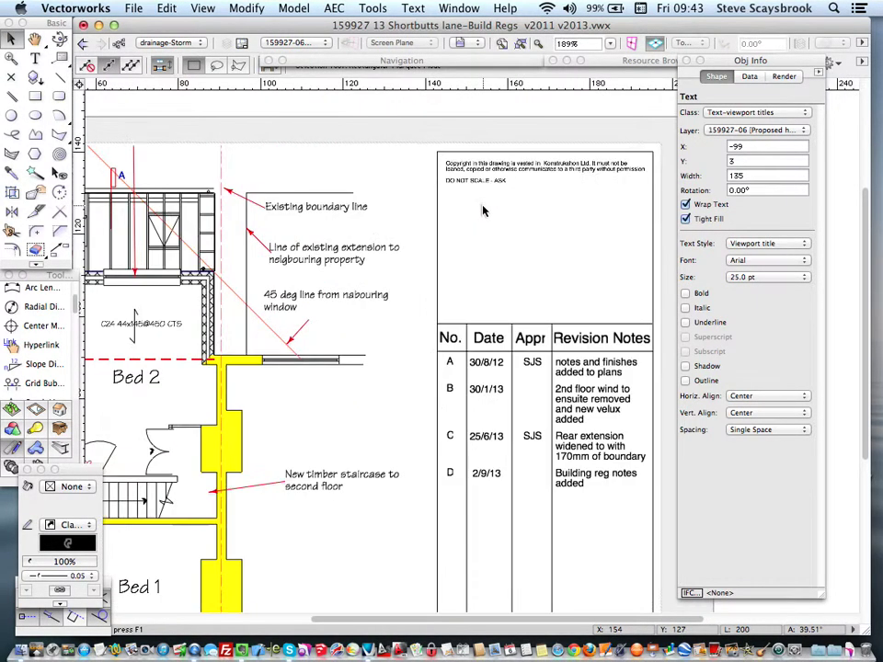
{"action": "scroll", "coordinate": [295, 125], "scroll_direction": "down", "scroll_amount": 1}
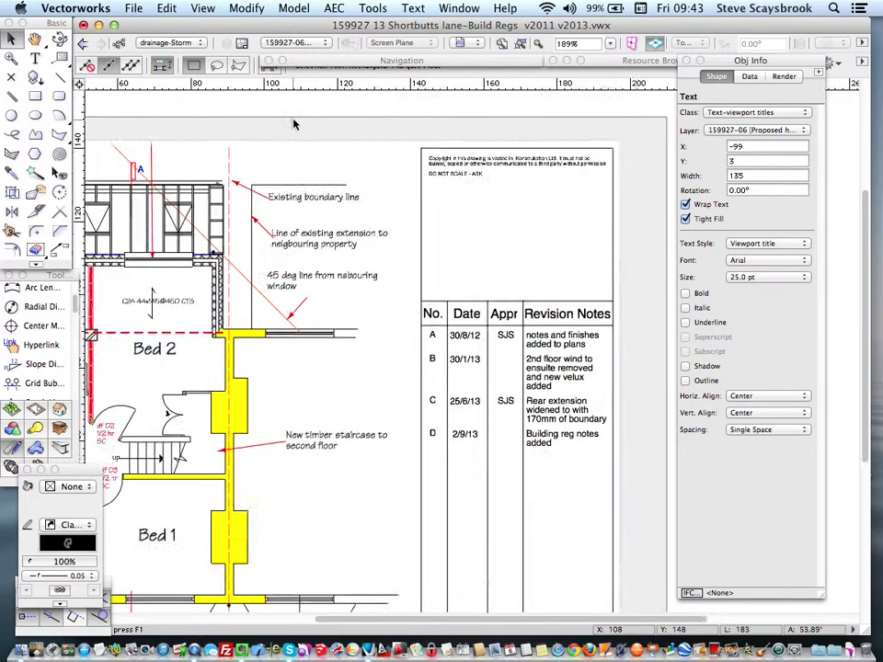
{"action": "scroll", "coordinate": [258, 138], "scroll_direction": "down", "scroll_amount": 4}
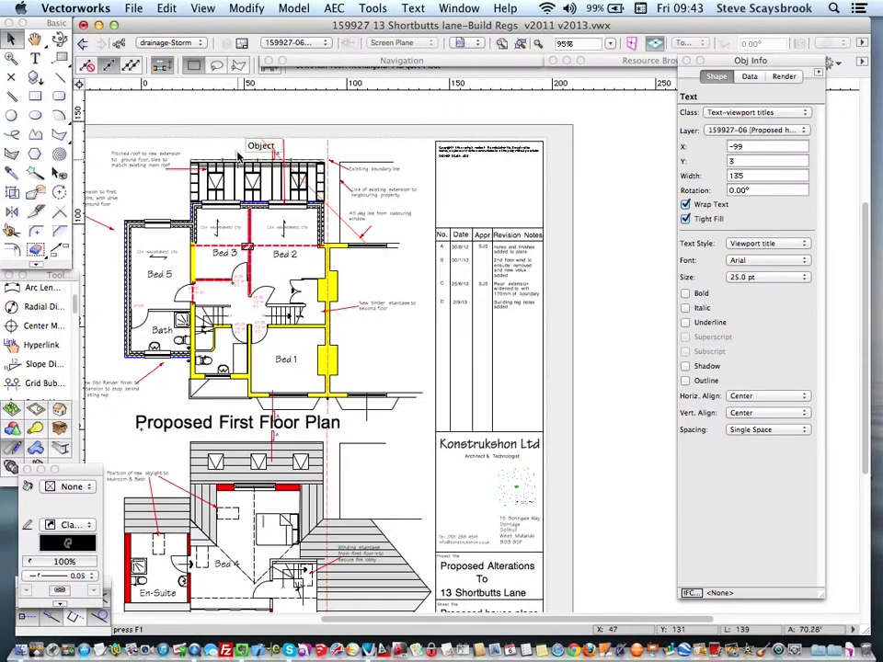
{"action": "scroll", "coordinate": [241, 151], "scroll_direction": "left", "scroll_amount": 4}
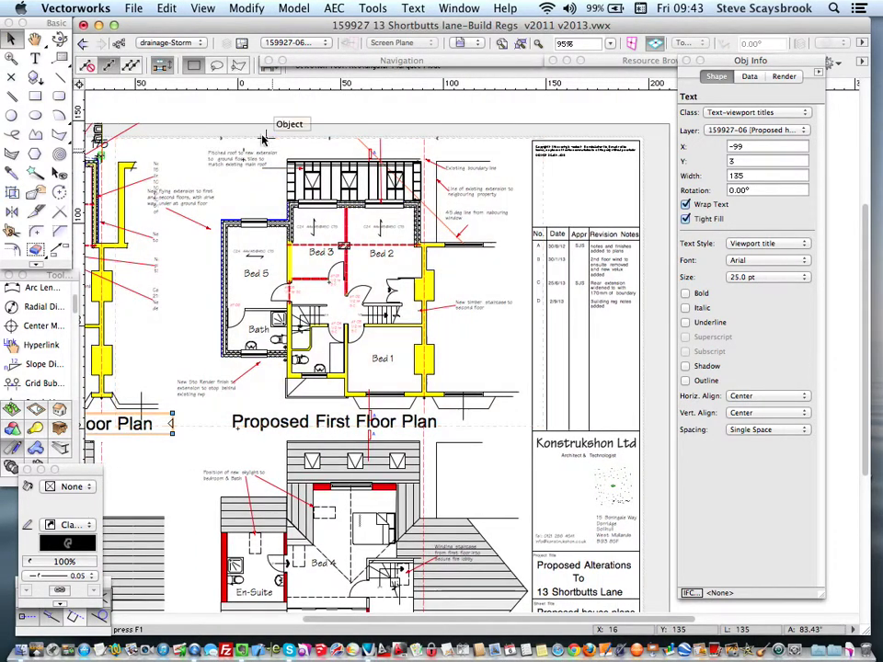
{"action": "left_click", "coordinate": [241, 108]}
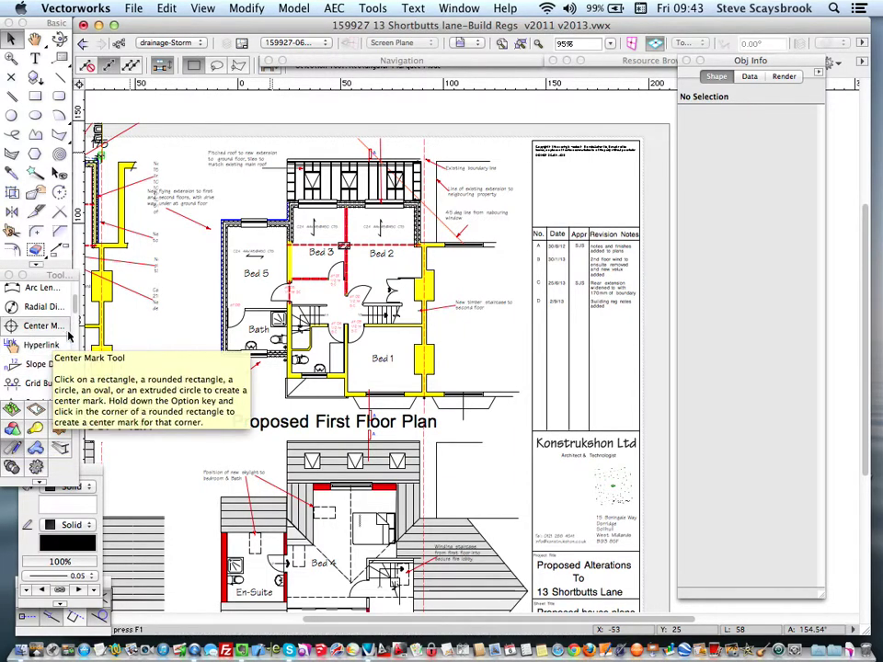
Select the Hyperlink tool from Dims/Notes and open its Hyperlink Settings preferences
{"action": "scroll", "coordinate": [31, 309], "scroll_direction": "up", "scroll_amount": 3}
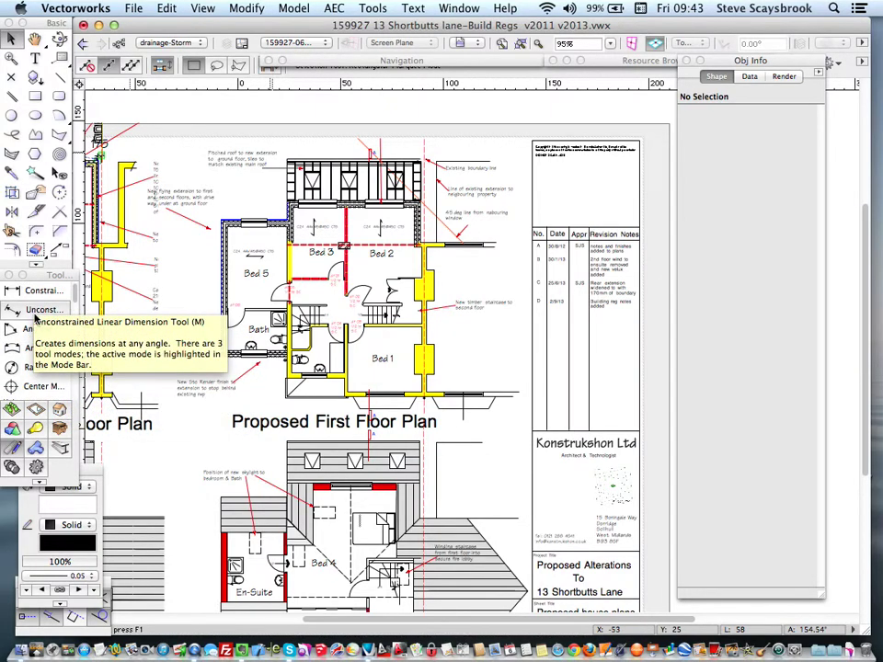
{"action": "scroll", "coordinate": [33, 304], "scroll_direction": "down", "scroll_amount": 3}
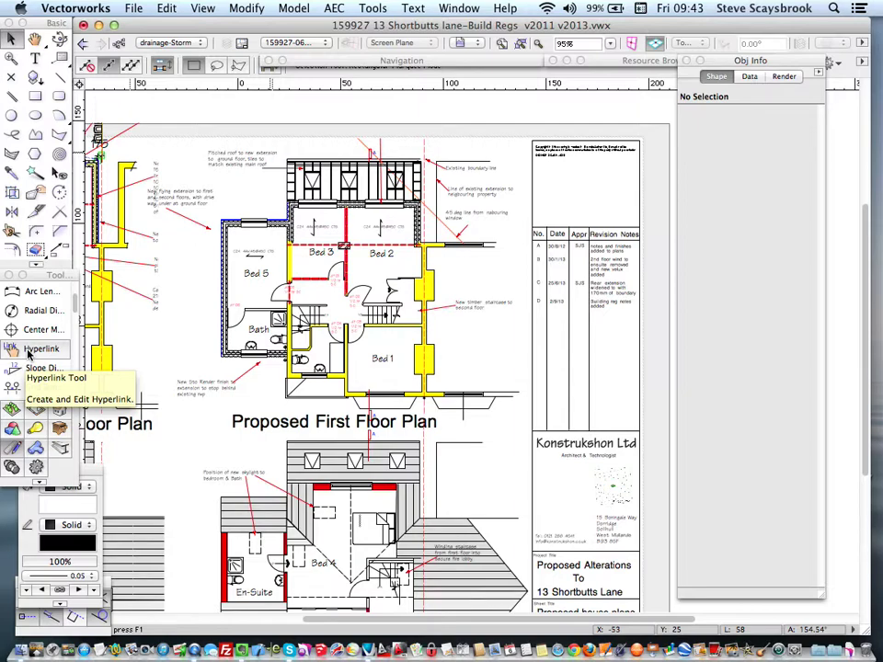
{"action": "left_click", "coordinate": [33, 349]}
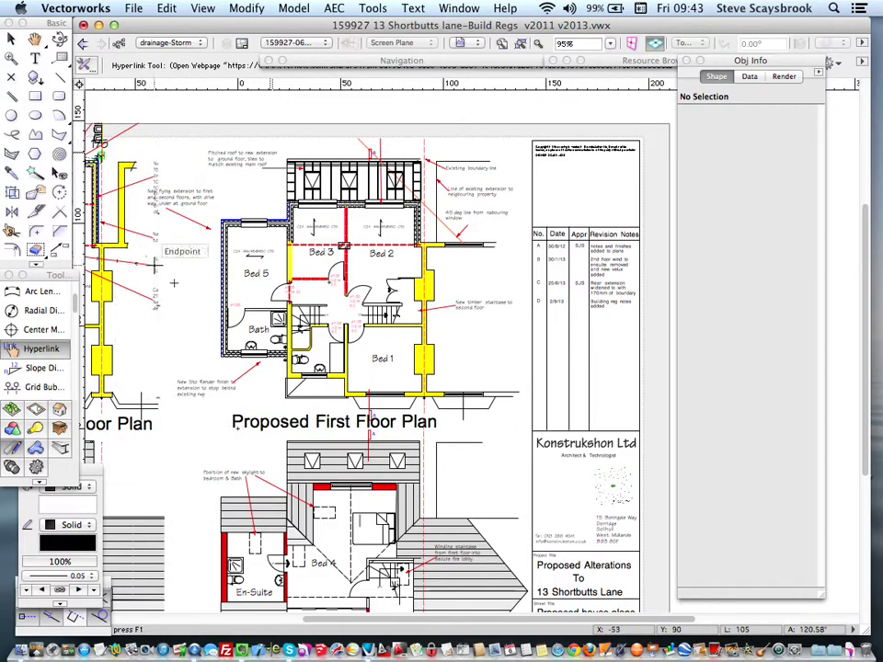
{"action": "scroll", "coordinate": [173, 283], "scroll_direction": "down", "scroll_amount": 3}
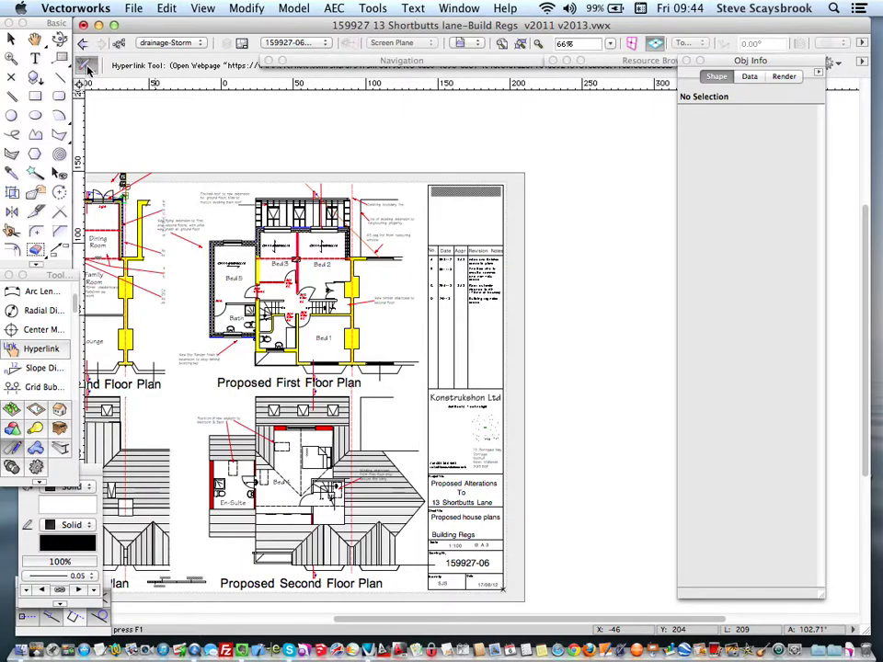
{"action": "left_click", "coordinate": [86, 67]}
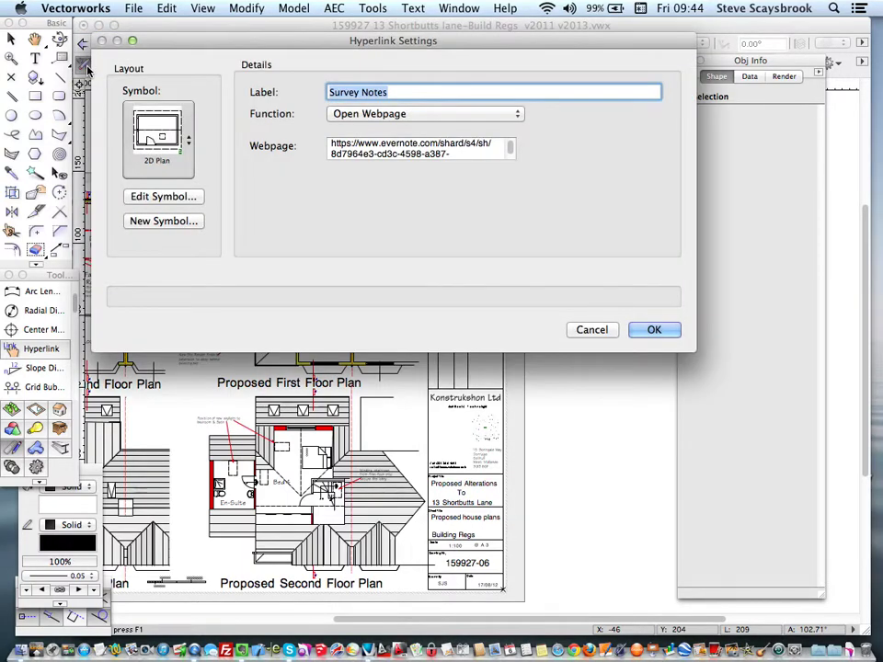
Move the Hyperlink Settings dialog aside and select the entire existing Webpage URL
{"action": "left_click_drag", "start_coordinate": [305, 42], "coordinate": [283, 115]}
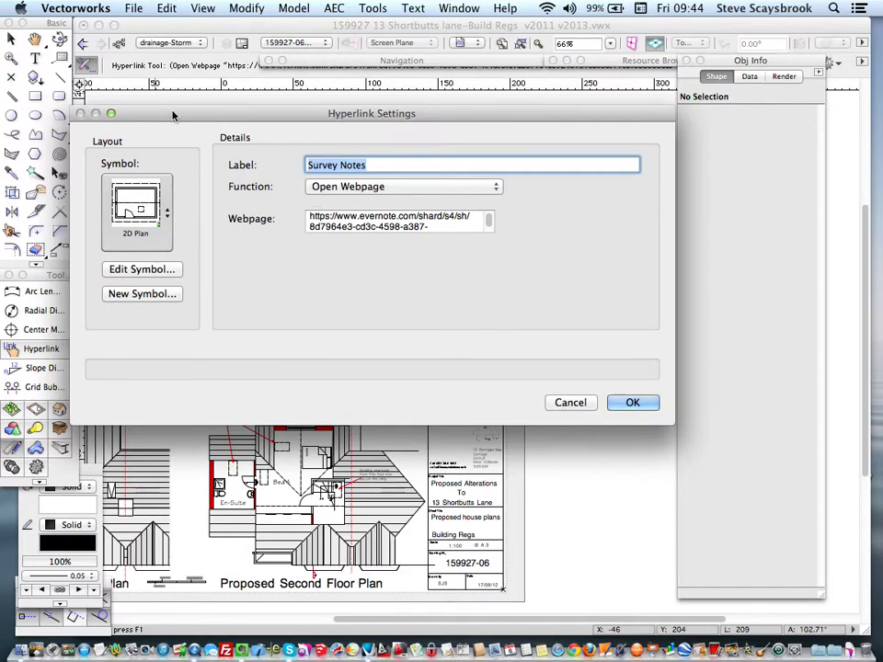
{"action": "left_click_drag", "start_coordinate": [172, 116], "coordinate": [179, 108]}
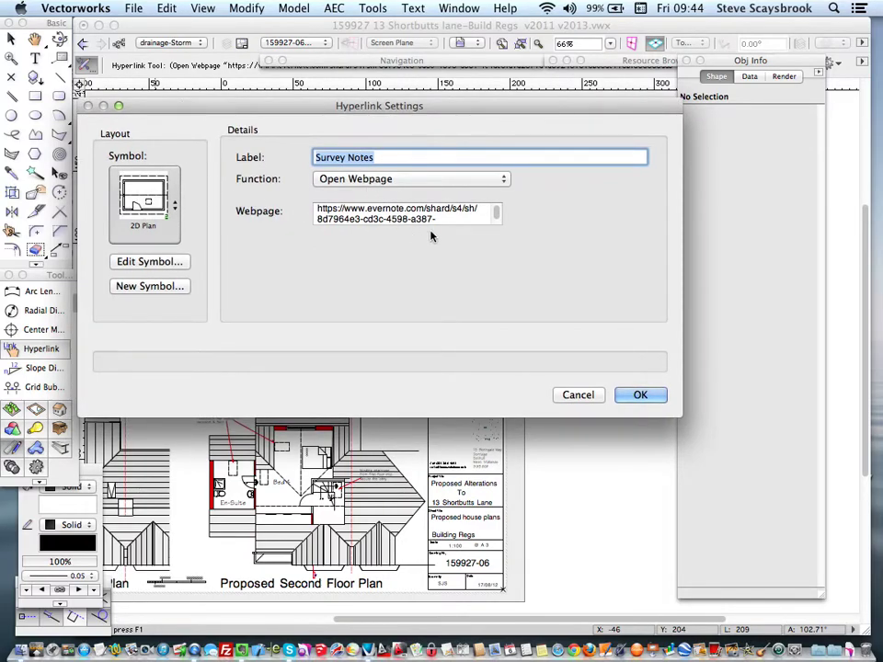
{"action": "left_click", "coordinate": [487, 218]}
{"action": "left_click_drag", "start_coordinate": [493, 214], "coordinate": [286, 210]}
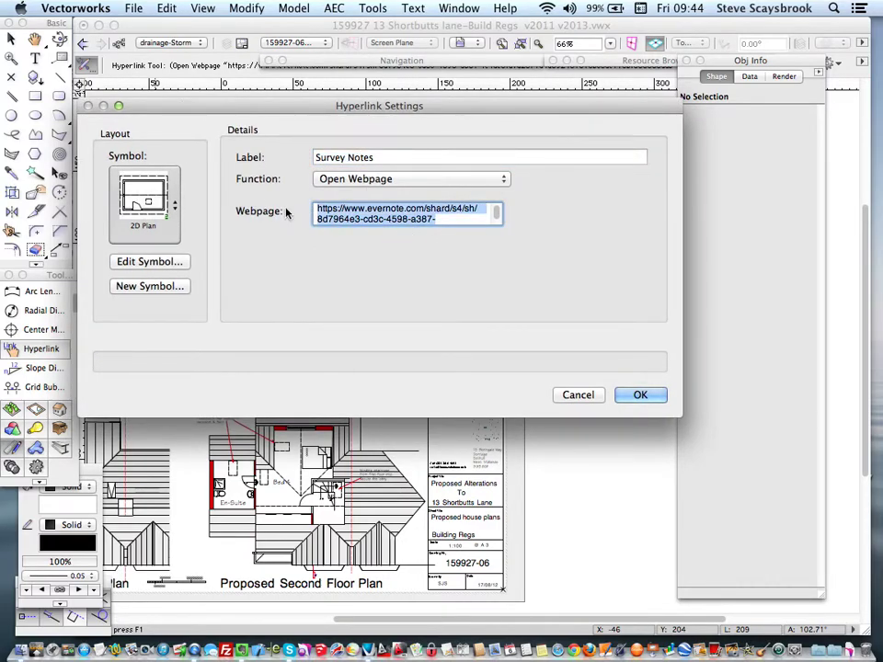
Clear the webpage address, relabel the hyperlink 'Survey Notes', and keep Open Webpage as its function
{"action": "key", "text": "BackSpace"}
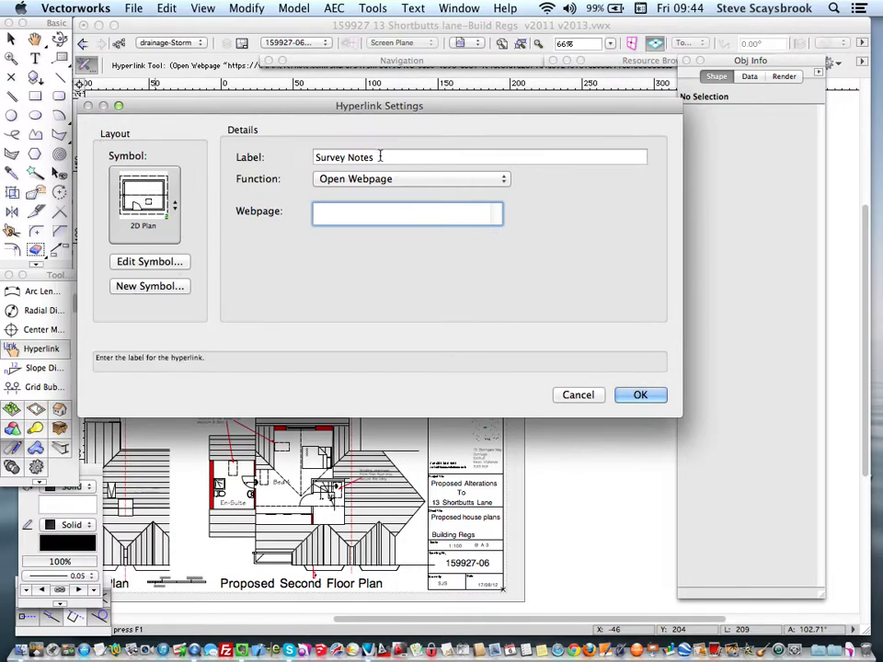
{"action": "key", "text": "Tab"}
{"action": "key", "text": "BackSpace"}
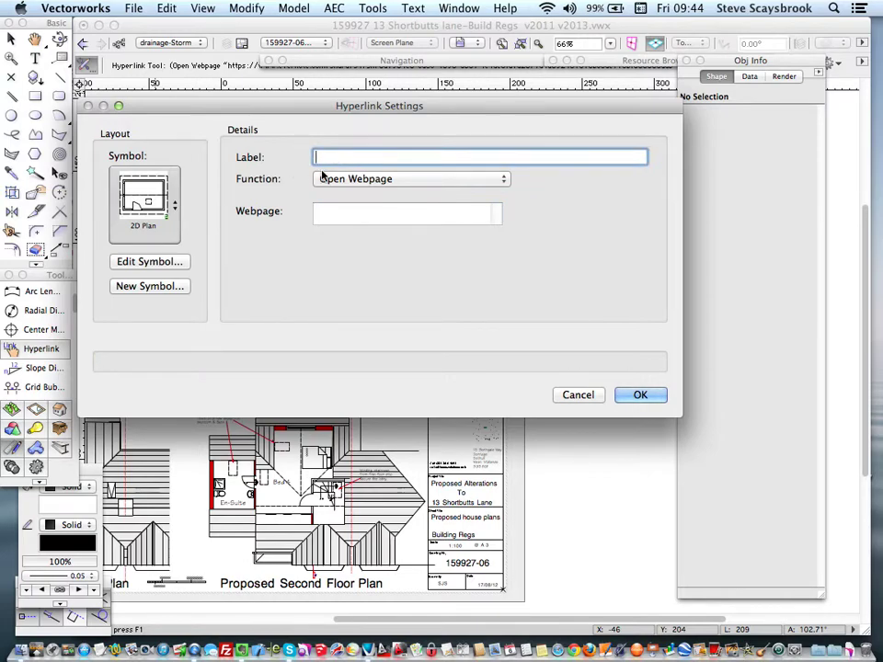
{"action": "type", "text": "Sur"}
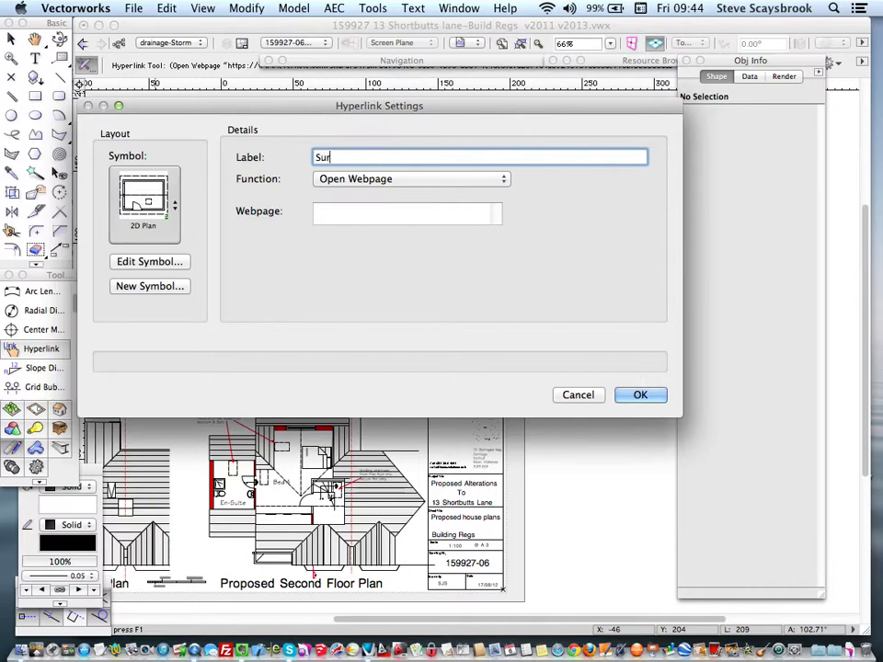
{"action": "type", "text": "vey Notes"}
{"action": "left_click", "coordinate": [387, 179]}
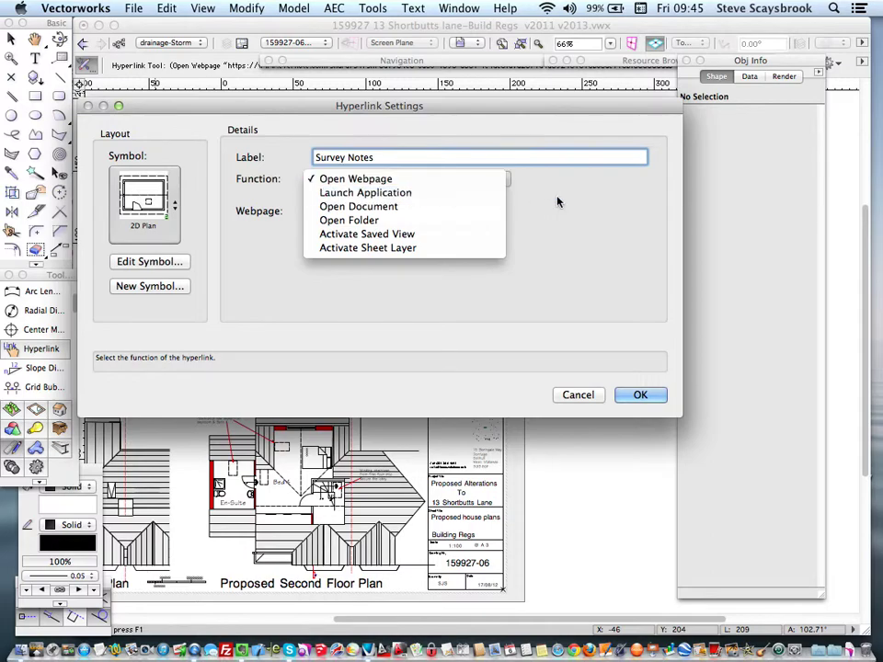
{"action": "left_click", "coordinate": [382, 182]}
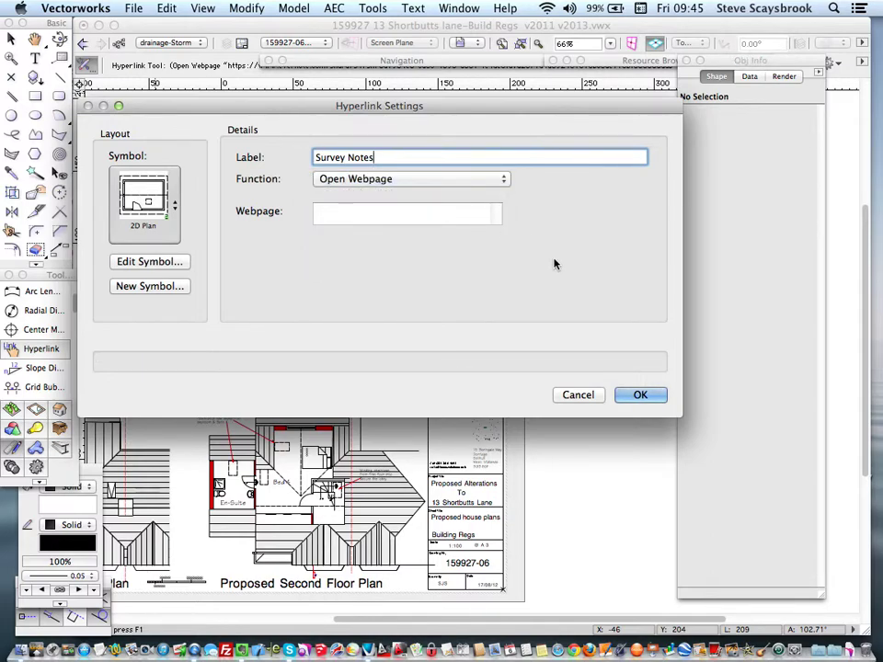
Paste the Evernote share URL into the hyperlink's Webpage field
{"action": "left_click", "coordinate": [363, 212]}
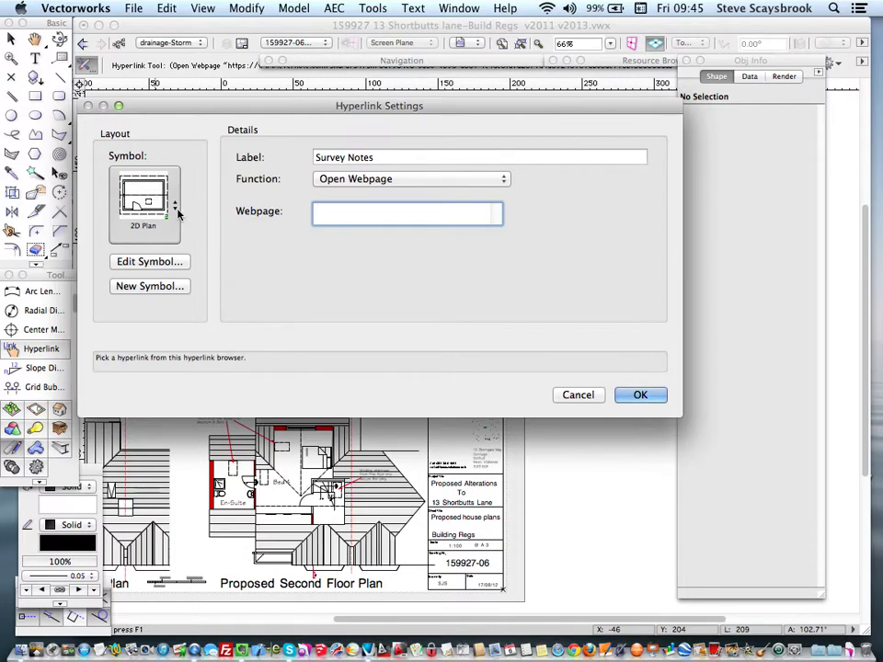
{"action": "key", "text": "super+v"}
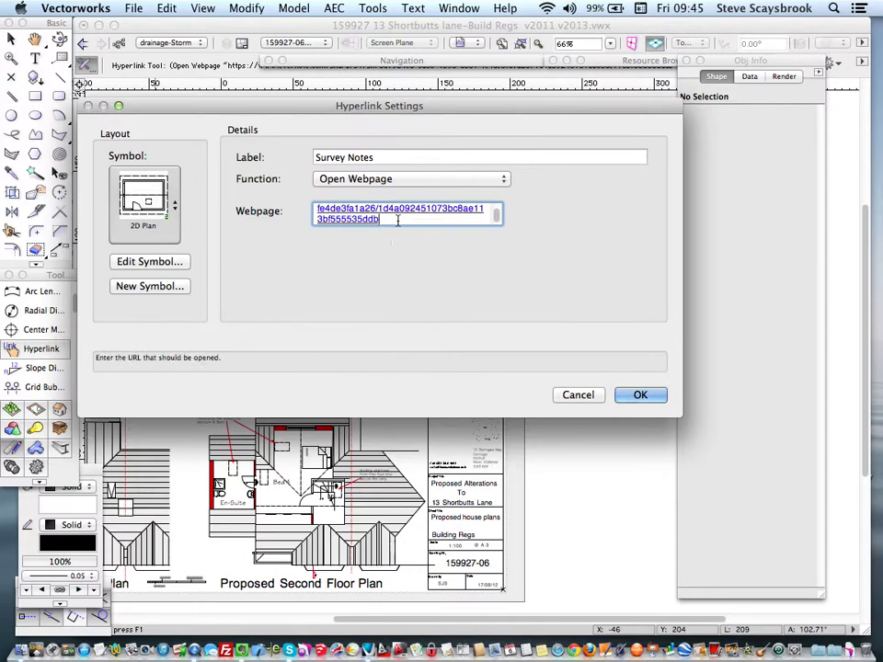
{"action": "scroll", "coordinate": [497, 218], "scroll_direction": "up", "scroll_amount": 2}
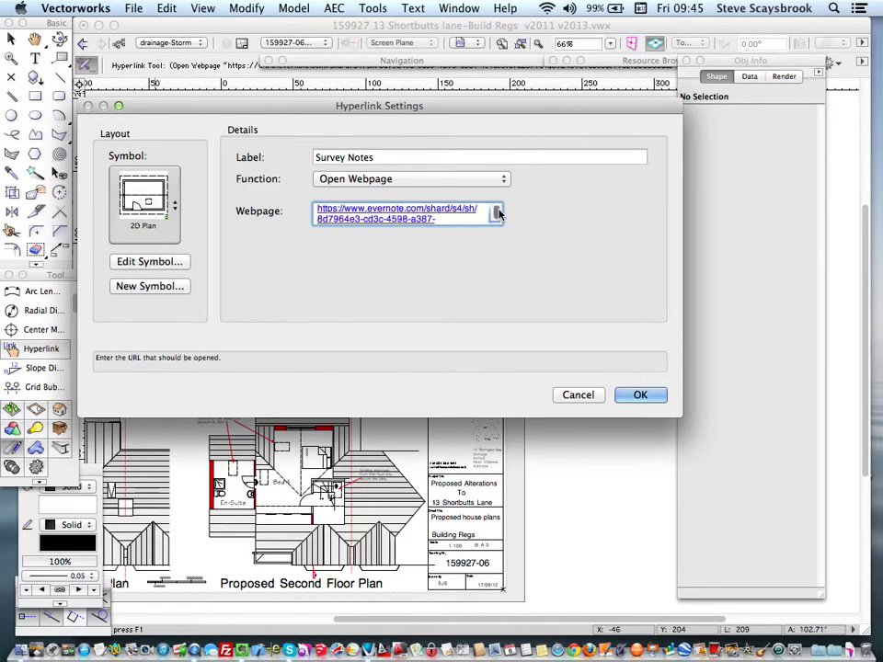
{"action": "scroll", "coordinate": [499, 221], "scroll_direction": "down", "scroll_amount": 2}
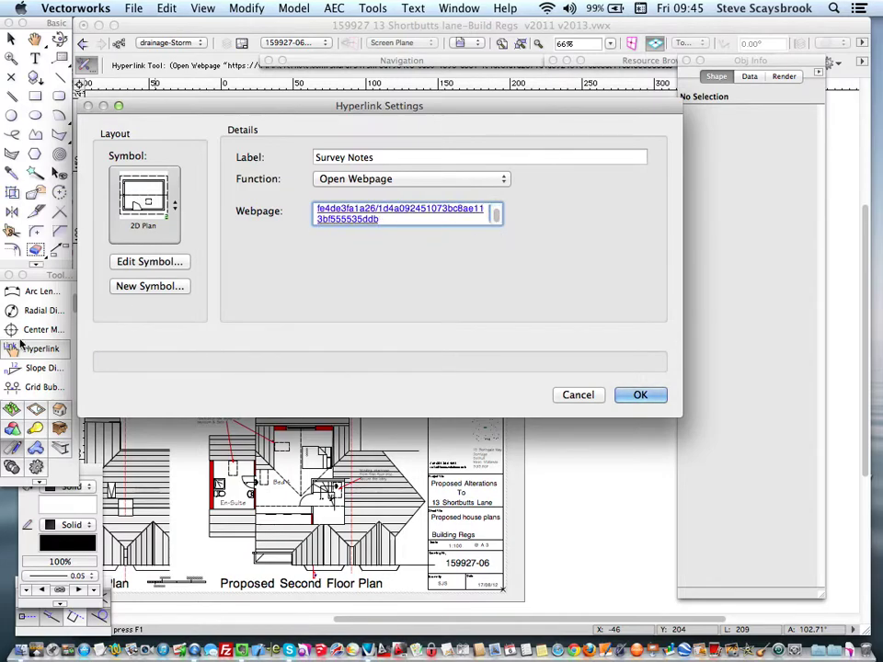
Choose the Icon PDF Sm symbol for the Survey Notes hyperlink
{"action": "left_click", "coordinate": [175, 210]}
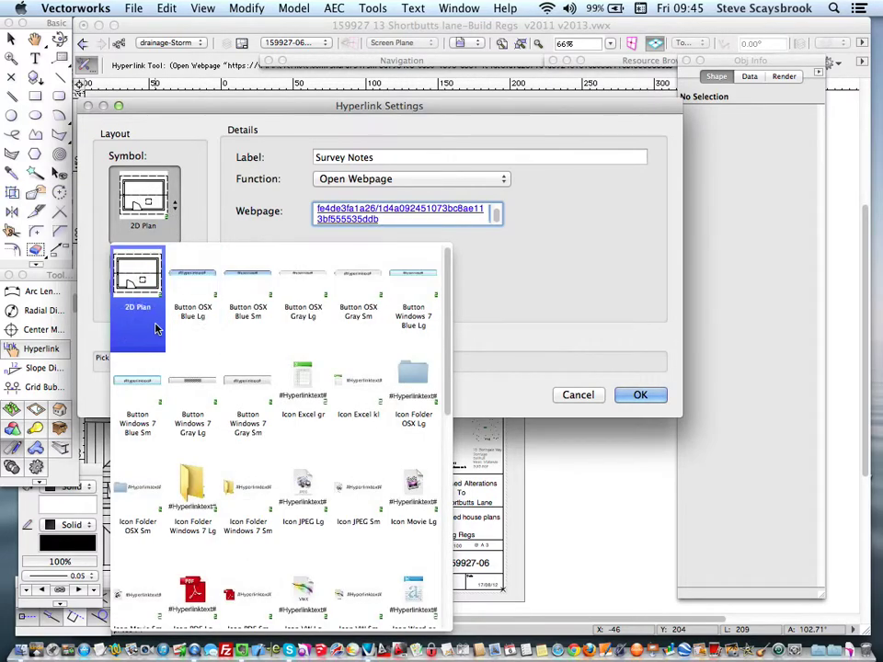
{"action": "scroll", "coordinate": [154, 324], "scroll_direction": "down", "scroll_amount": 5}
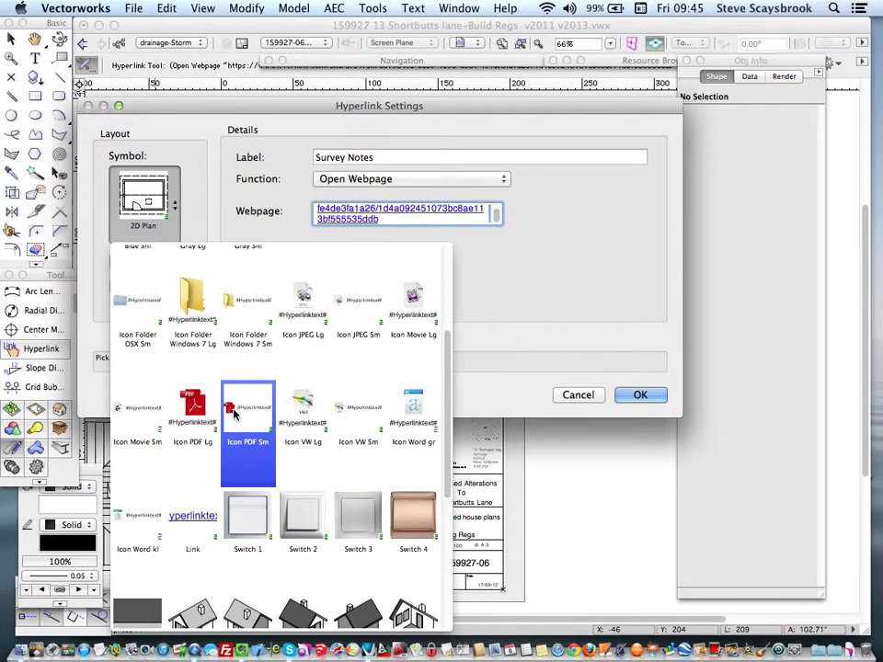
{"action": "left_click", "coordinate": [234, 415]}
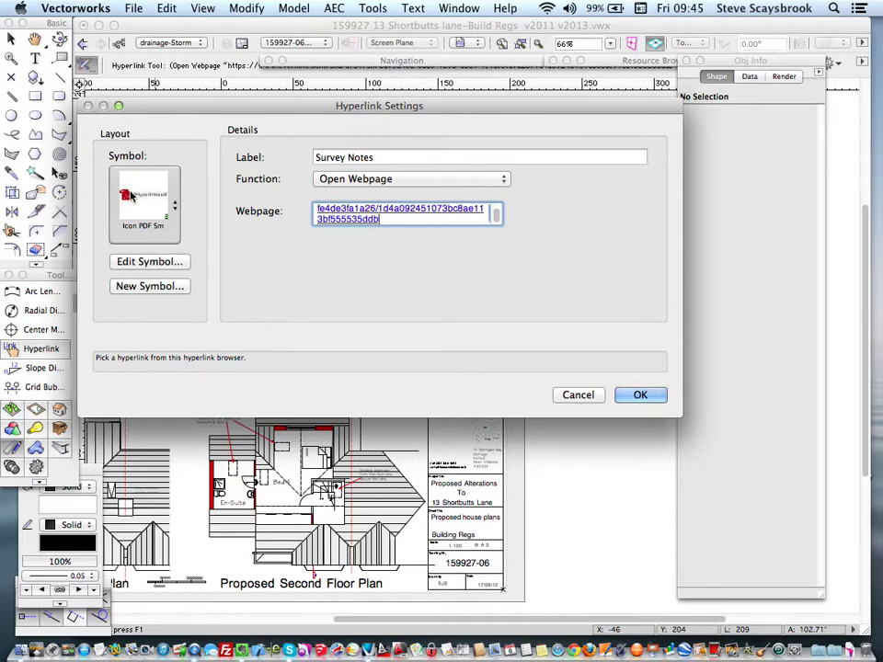
Accept the Survey Notes hyperlink settings and check the class list without changing it
{"action": "left_click", "coordinate": [640, 394]}
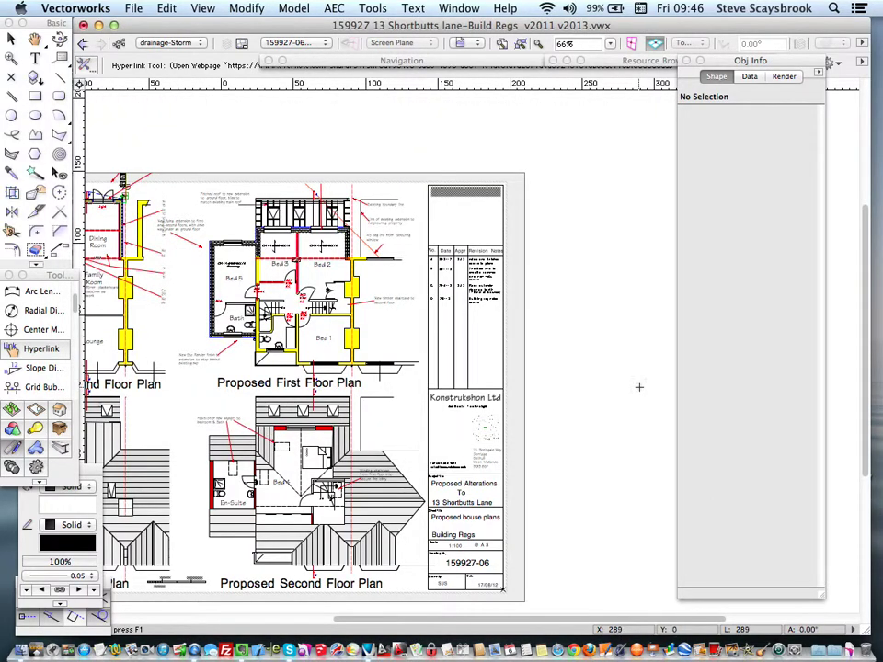
{"action": "scroll", "coordinate": [446, 216], "scroll_direction": "up", "scroll_amount": 4}
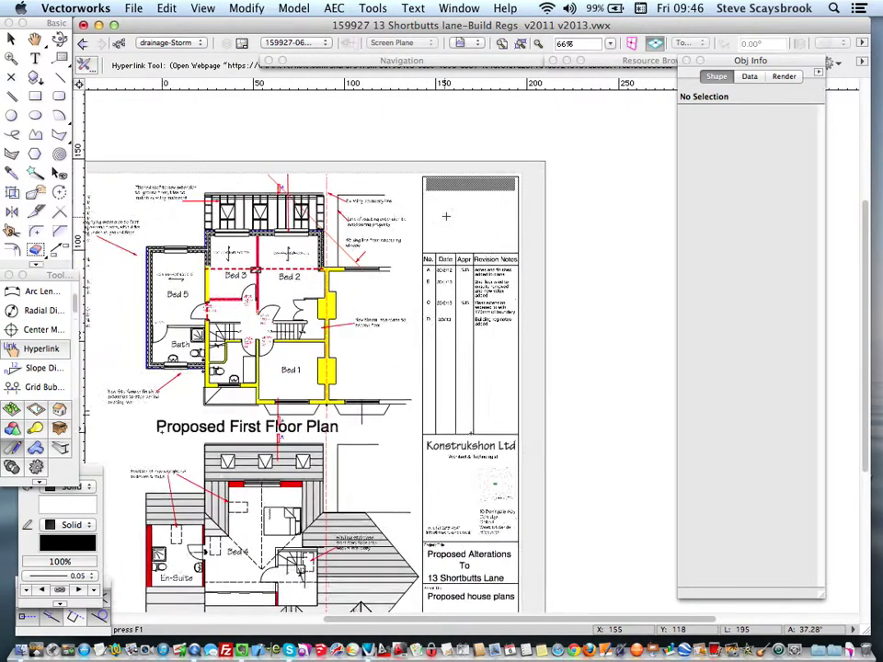
{"action": "scroll", "coordinate": [446, 217], "scroll_direction": "up", "scroll_amount": 2}
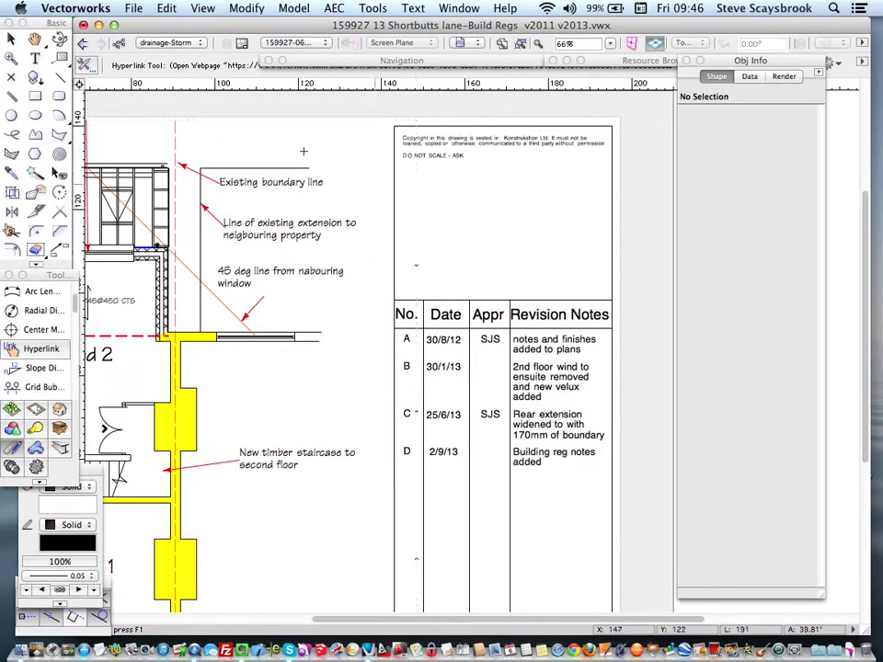
{"action": "left_click", "coordinate": [167, 42]}
{"action": "mouse_move", "coordinate": [166, 60]}
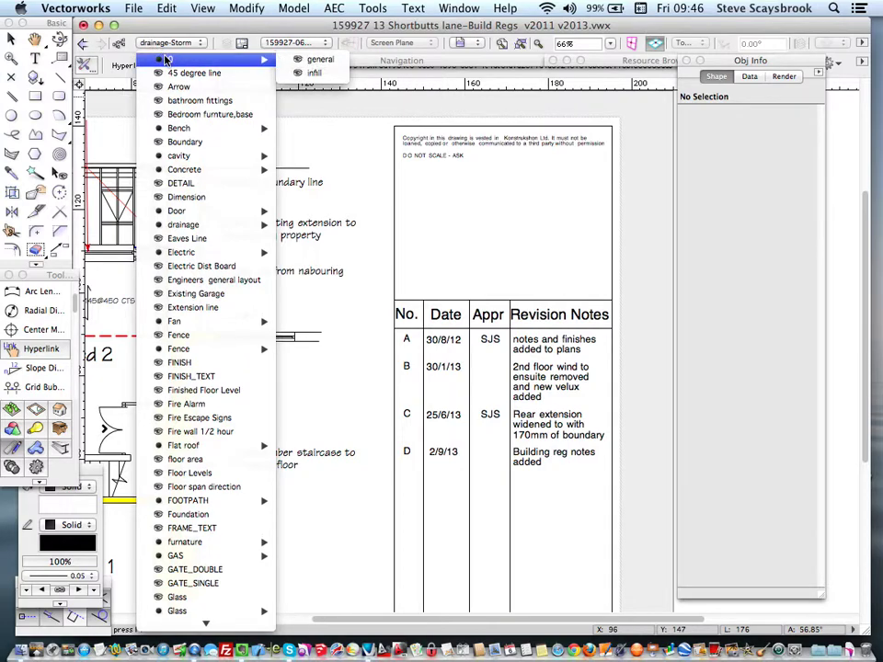
{"action": "left_click", "coordinate": [161, 45]}
Create a new class 'URL link icon', visible in saved views and viewports, via Tools > Organization
{"action": "left_click", "coordinate": [372, 8]}
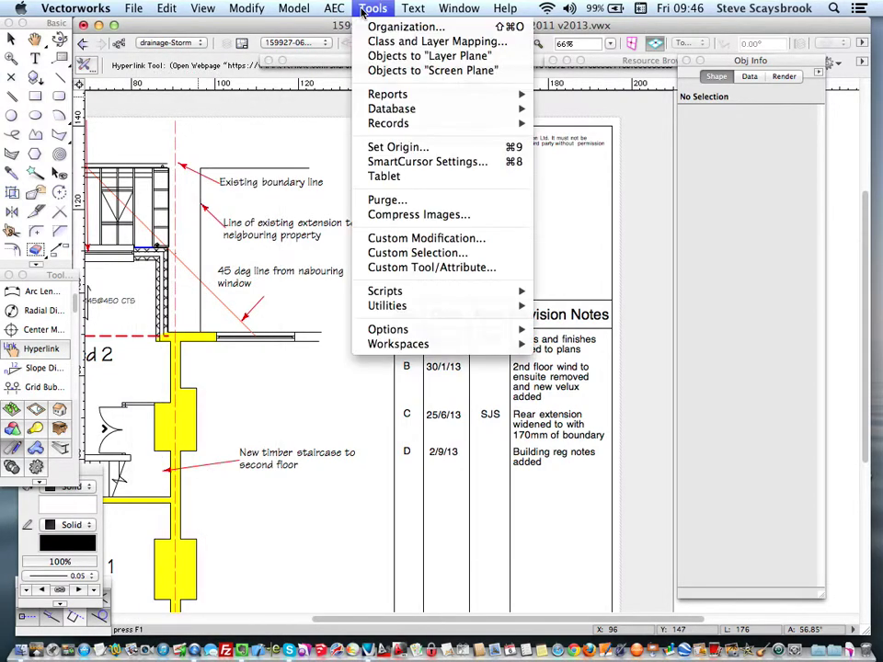
{"action": "left_click", "coordinate": [368, 25]}
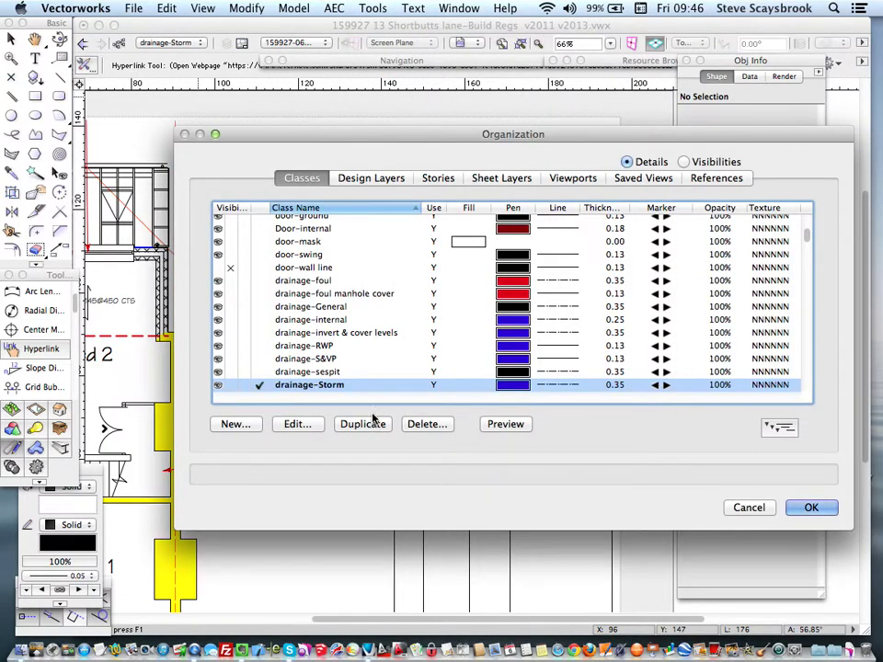
{"action": "left_click", "coordinate": [234, 424]}
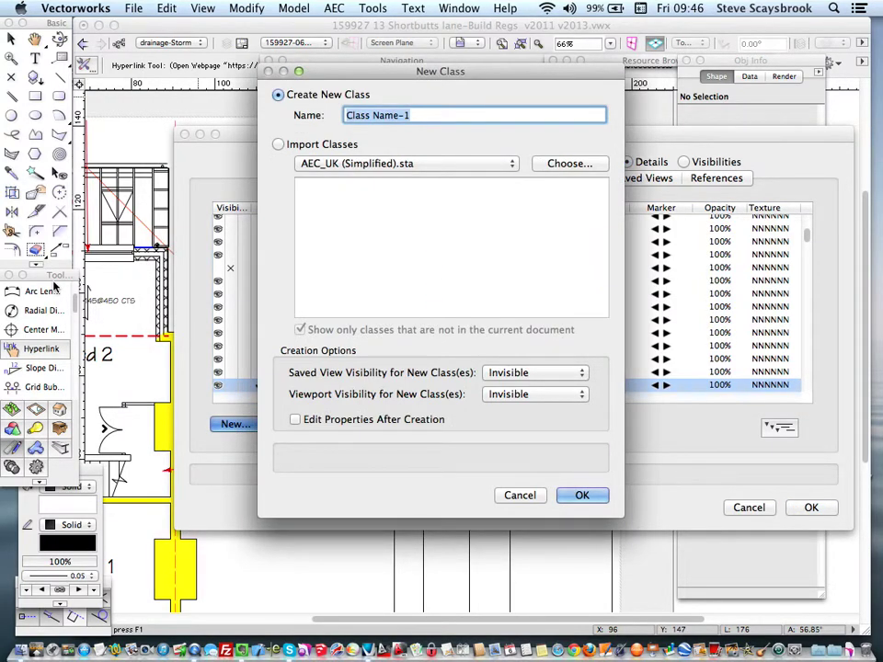
{"action": "type", "text": "UR"}
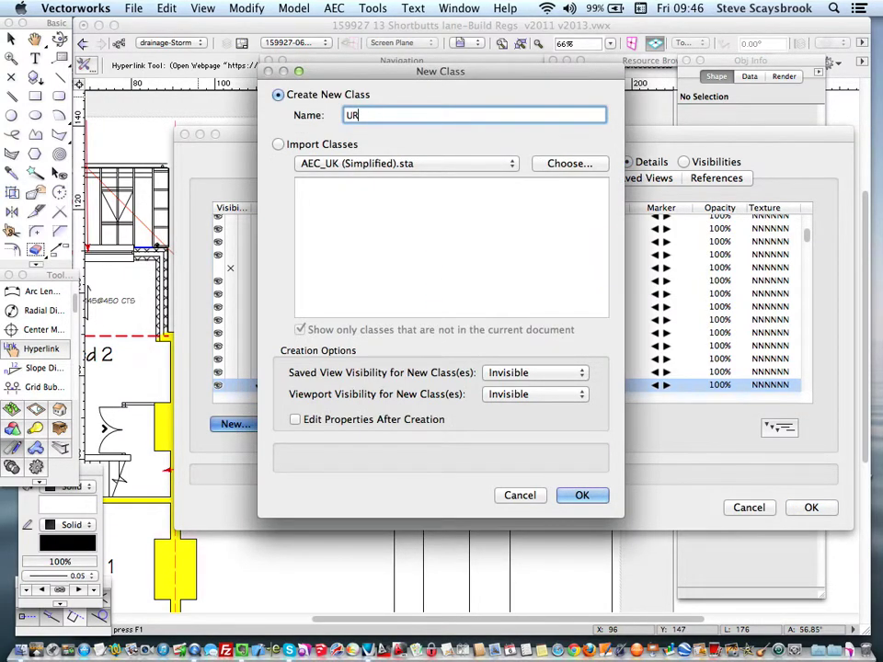
{"action": "type", "text": "L link icon"}
{"action": "left_click", "coordinate": [522, 373]}
{"action": "left_click", "coordinate": [514, 358]}
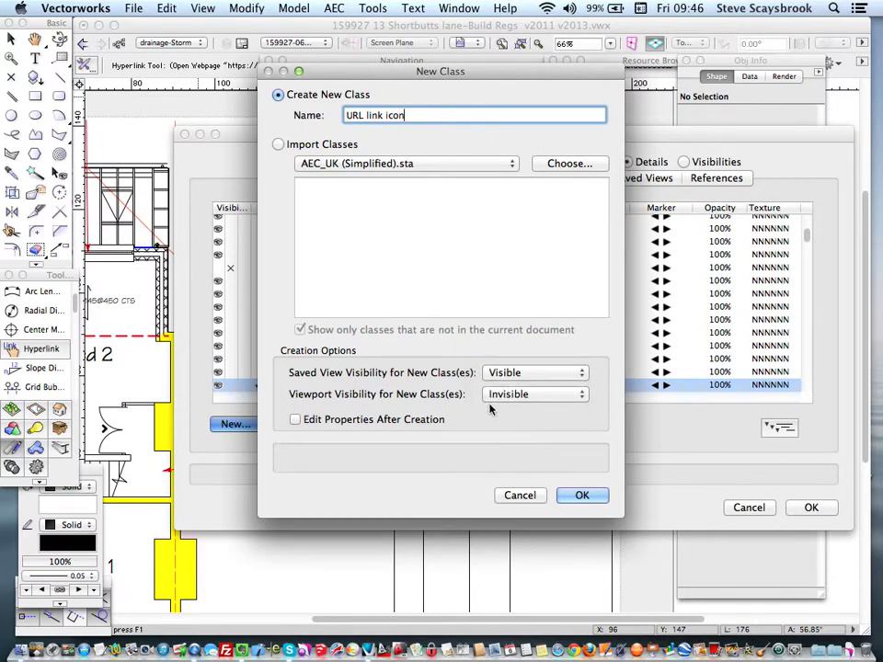
{"action": "left_click", "coordinate": [534, 393]}
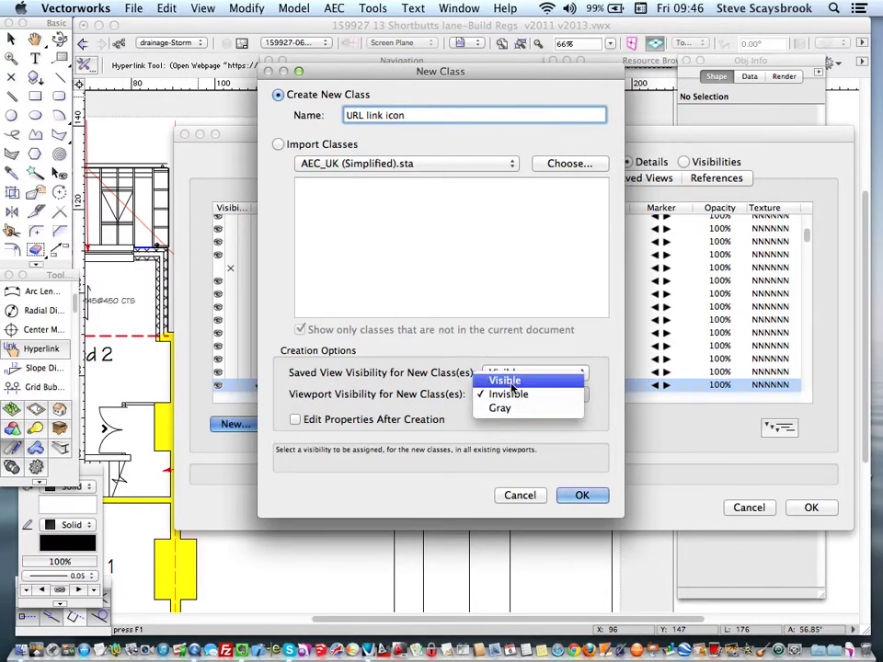
{"action": "left_click", "coordinate": [515, 381]}
{"action": "left_click", "coordinate": [576, 495]}
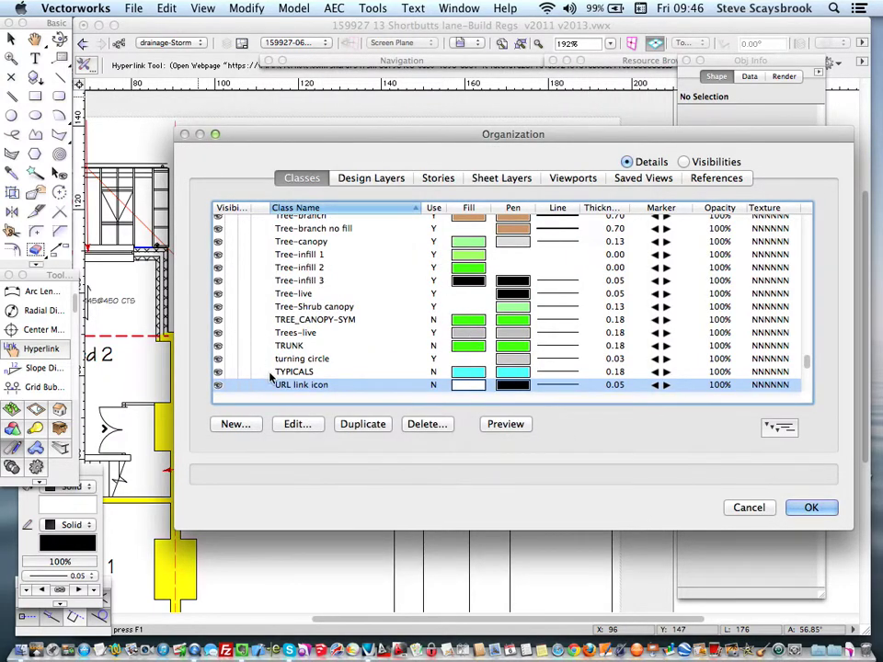
{"action": "left_click", "coordinate": [808, 507]}
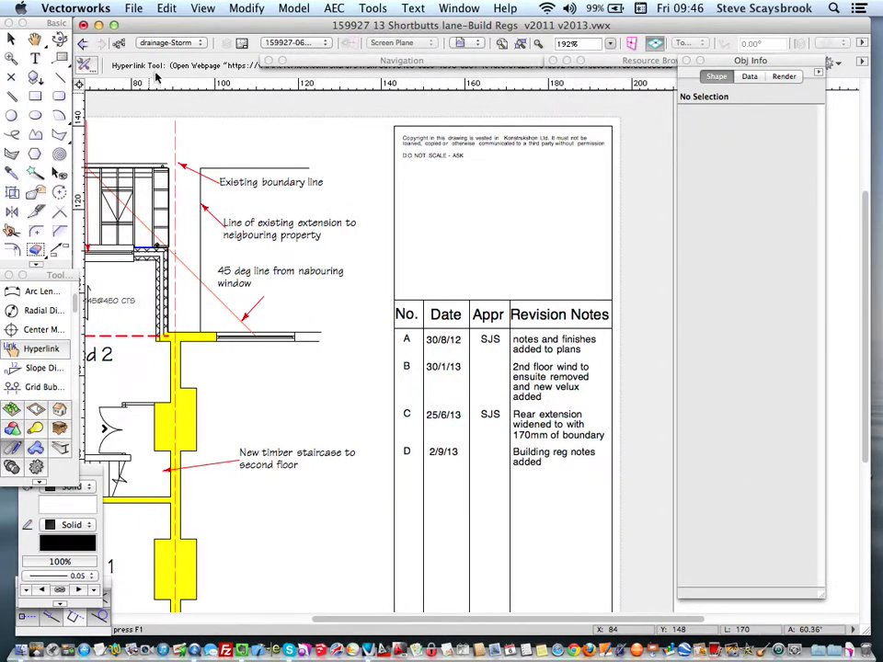
Make URL link icon the active class
{"action": "left_click", "coordinate": [167, 43]}
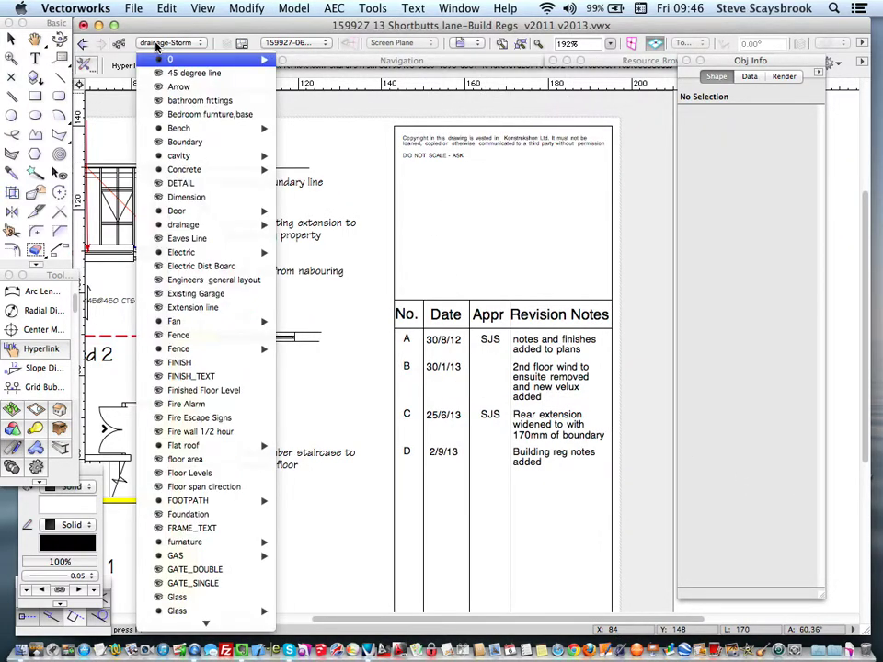
{"action": "scroll", "coordinate": [203, 602], "scroll_direction": "down", "scroll_amount": 15}
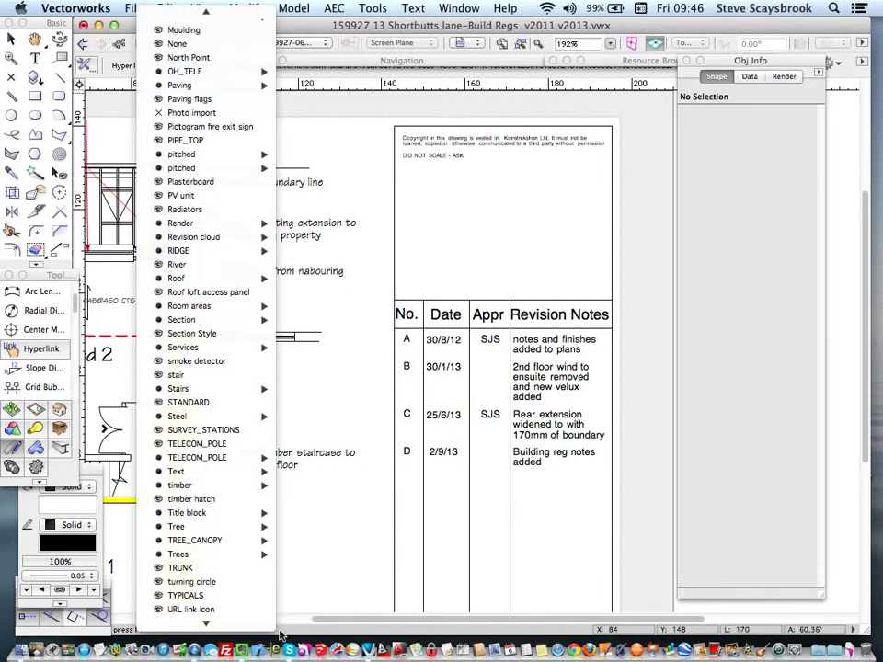
{"action": "left_click", "coordinate": [188, 548]}
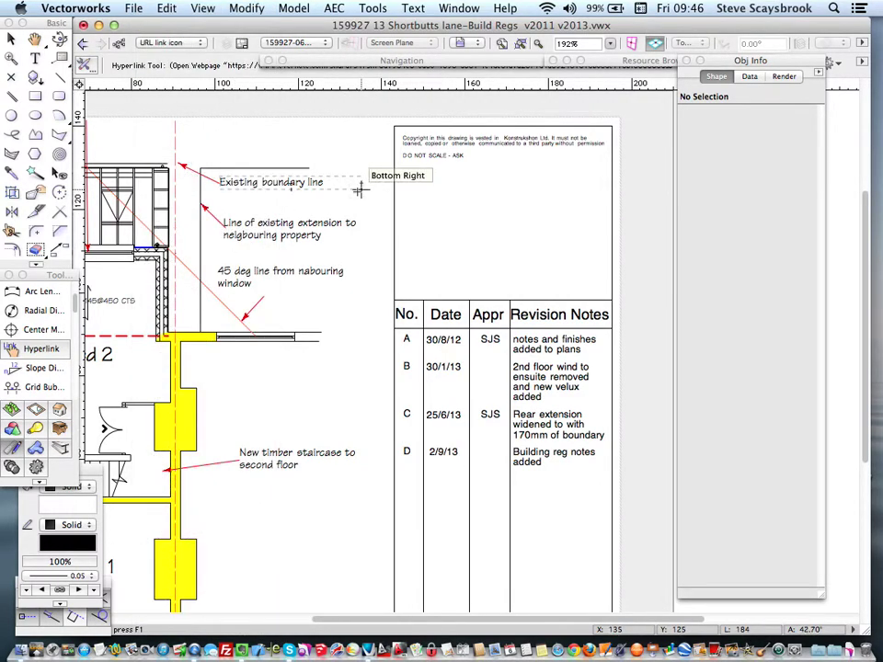
{"action": "scroll", "coordinate": [412, 164], "scroll_direction": "up", "scroll_amount": 2}
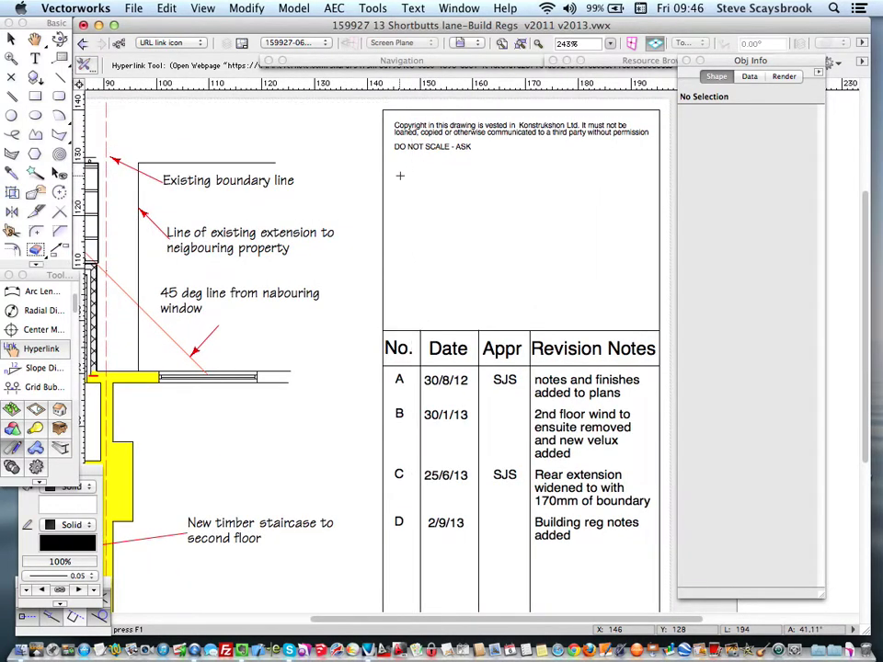
Place the PDF Survey Notes link in the title block and nudge it just below the copyright note
{"action": "left_click", "coordinate": [400, 175]}
{"action": "key", "text": "x"}
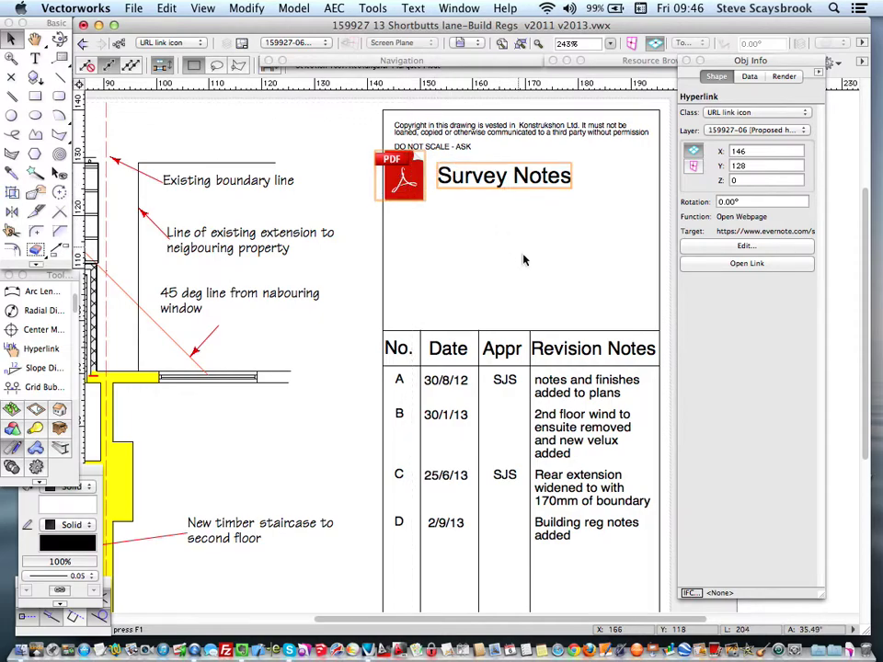
{"action": "left_click_drag", "start_coordinate": [405, 184], "coordinate": [431, 189]}
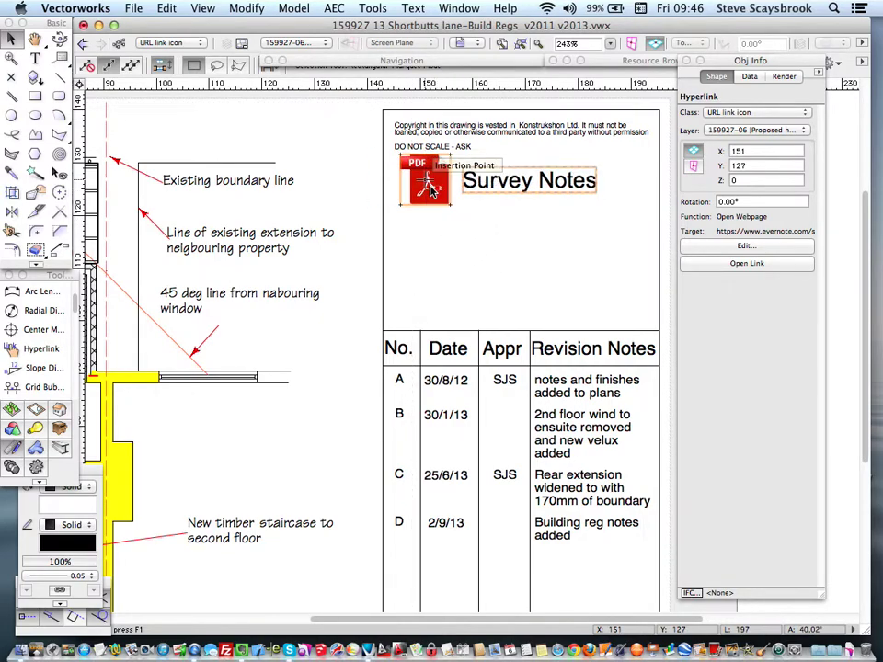
{"action": "key", "text": "shift+Left"}
{"action": "key", "text": "shift+Left"}
{"action": "key", "text": "shift+Left"}
{"action": "key", "text": "shift+Left"}
{"action": "key", "text": "shift+Left"}
{"action": "key", "text": "shift+Left"}
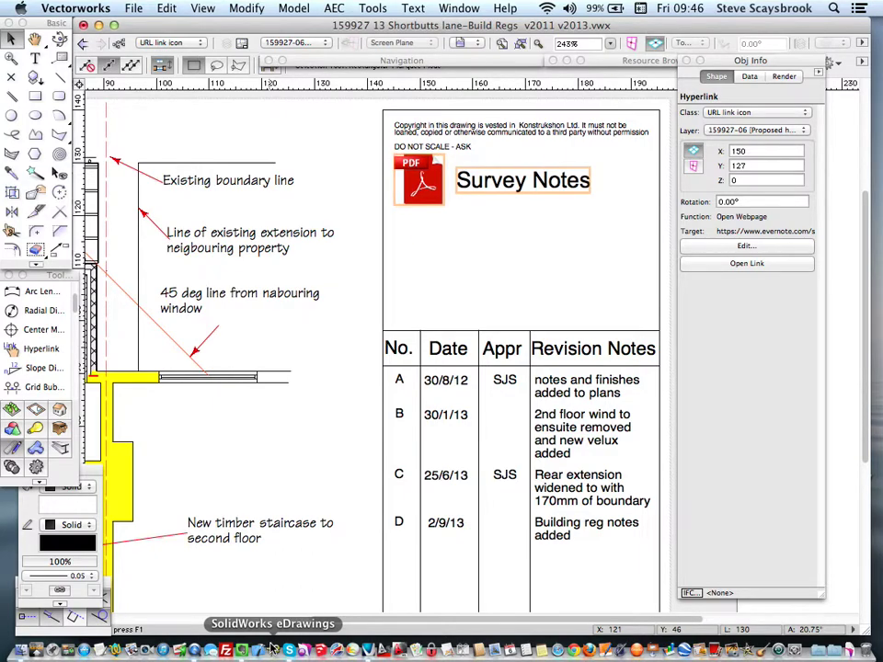
{"action": "key", "text": "shift+Down"}
{"action": "key", "text": "shift+Down"}
{"action": "key", "text": "shift+Down"}
{"action": "key", "text": "shift+Down"}
{"action": "key", "text": "shift+Down"}
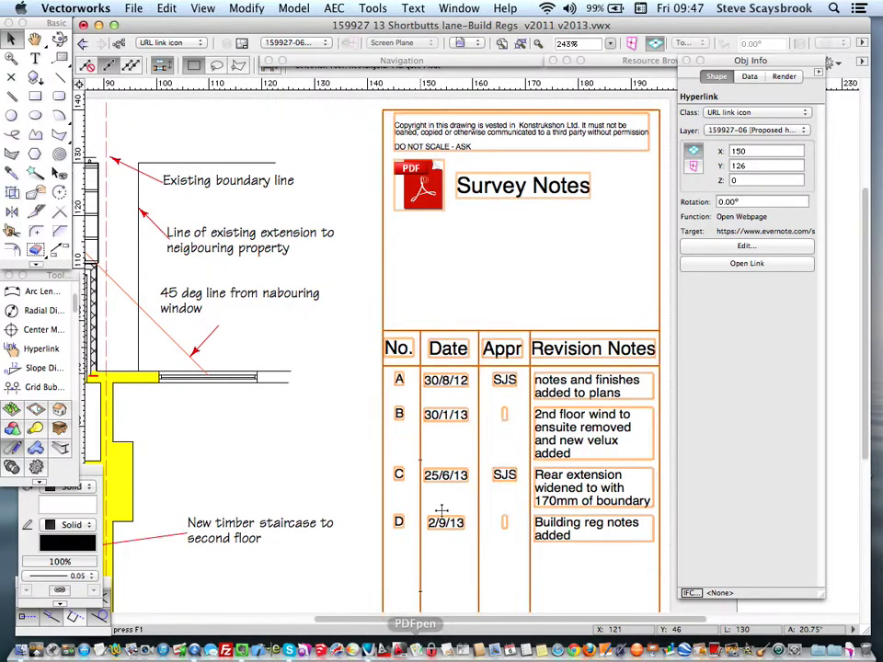
{"action": "left_click", "coordinate": [441, 256]}
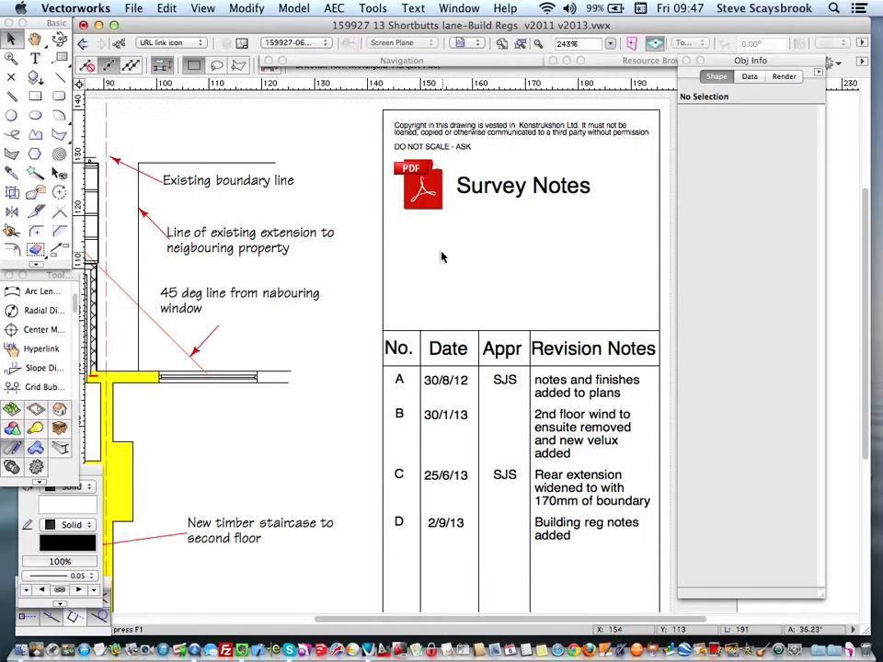
Review the PDF Survey Notes link's settings without changes, then follow it to its Evernote webpage
{"action": "scroll", "coordinate": [486, 265], "scroll_direction": "down", "scroll_amount": 8}
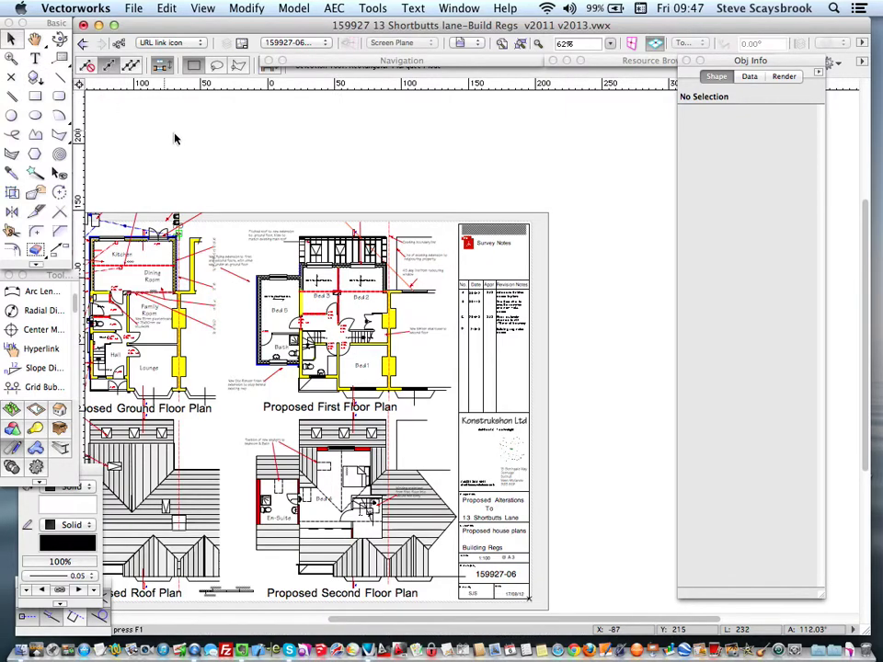
{"action": "scroll", "coordinate": [505, 258], "scroll_direction": "up", "scroll_amount": 7}
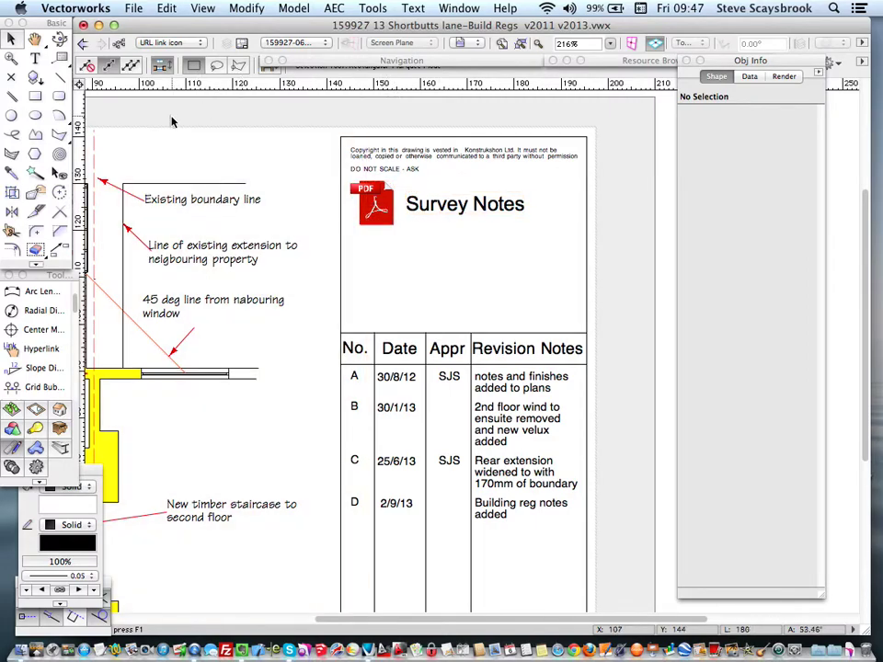
{"action": "left_click", "coordinate": [374, 207]}
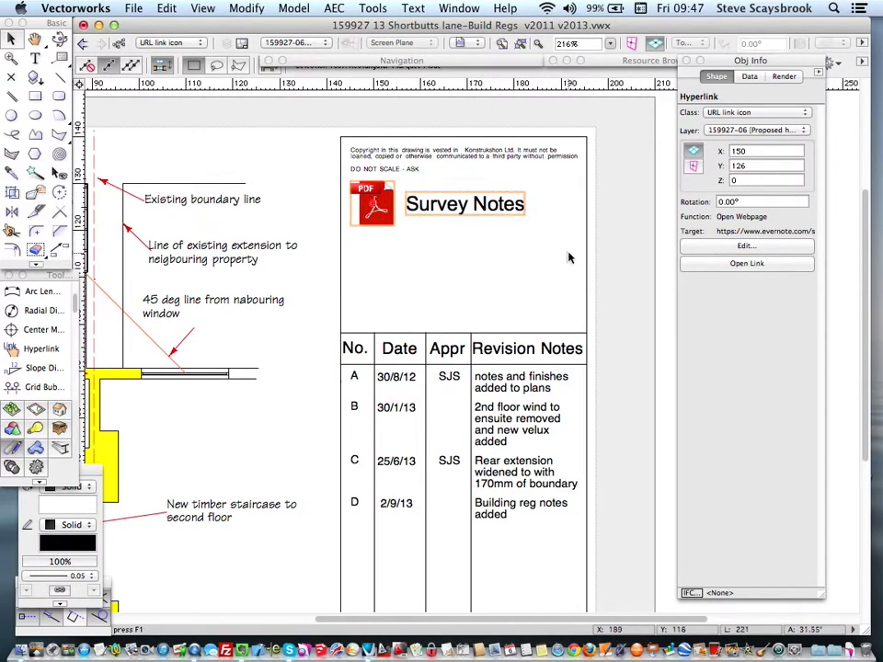
{"action": "left_click", "coordinate": [740, 246]}
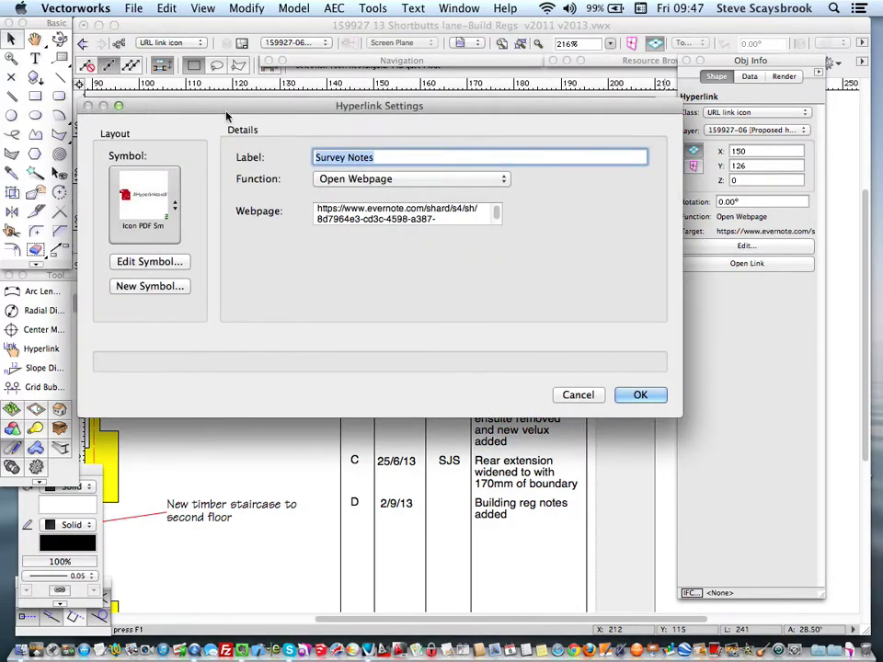
{"action": "left_click", "coordinate": [579, 395]}
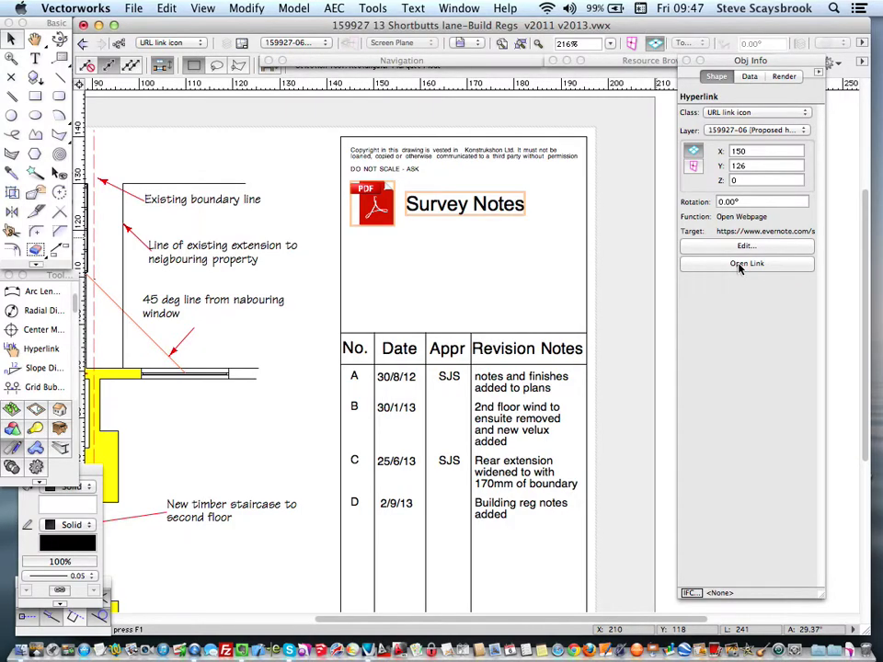
{"action": "left_click", "coordinate": [740, 264]}
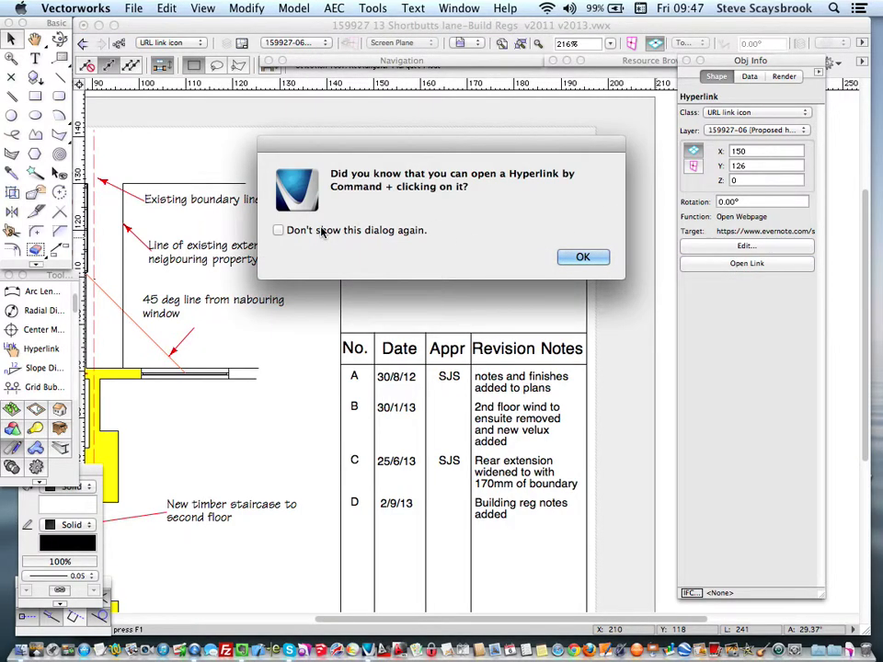
{"action": "left_click", "coordinate": [579, 257]}
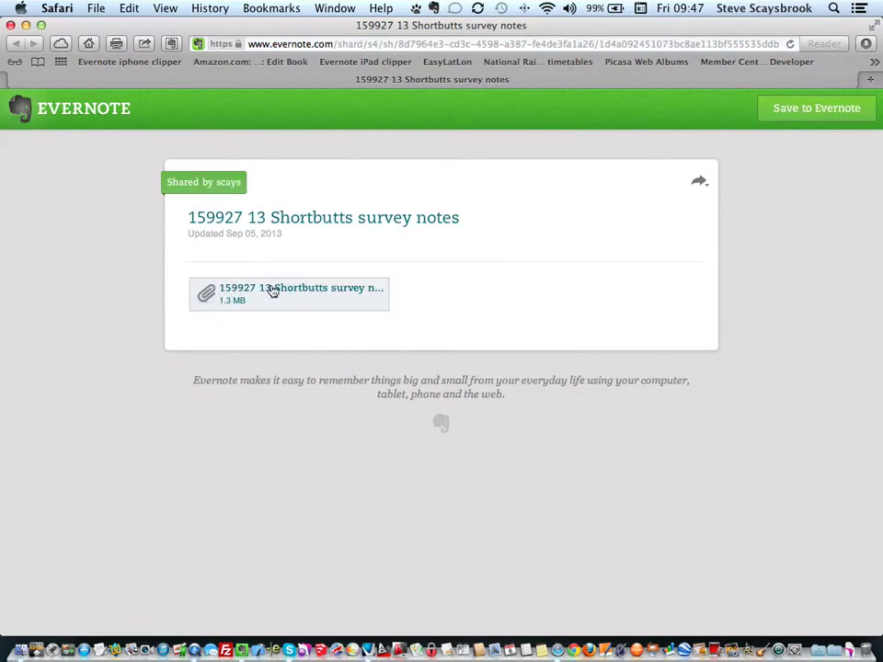
View the note's attached 2-page survey notes PDF, then quit Safari
{"action": "left_click", "coordinate": [273, 290]}
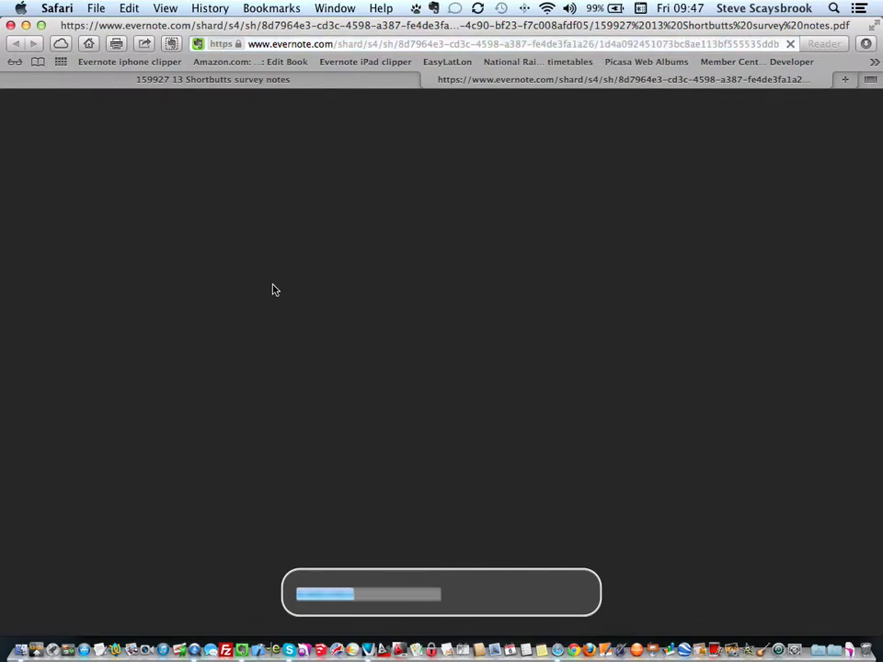
{"action": "scroll", "coordinate": [272, 285], "scroll_direction": "down", "scroll_amount": 10}
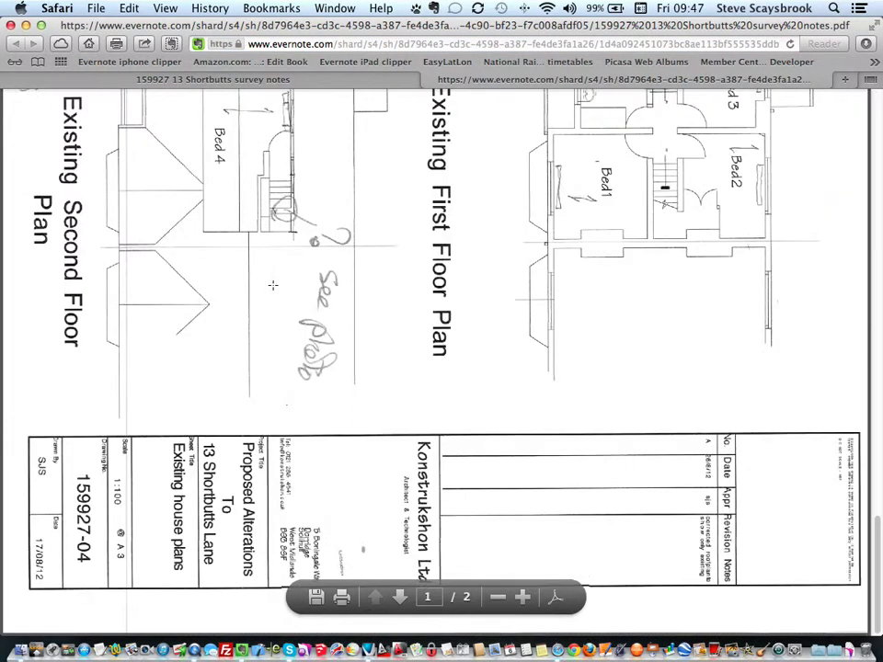
{"action": "scroll", "coordinate": [272, 285], "scroll_direction": "down", "scroll_amount": 1}
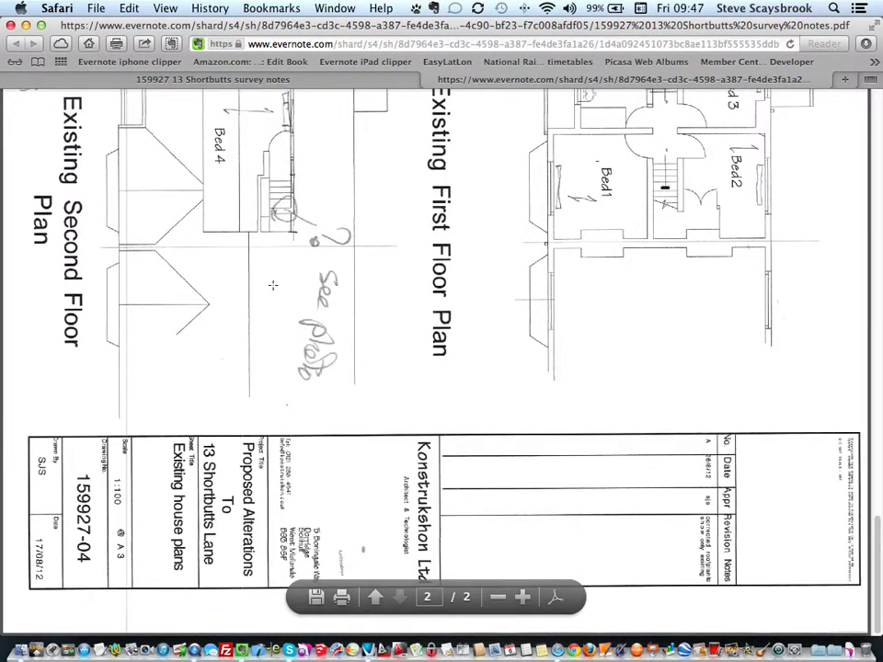
{"action": "scroll", "coordinate": [272, 285], "scroll_direction": "up", "scroll_amount": 10}
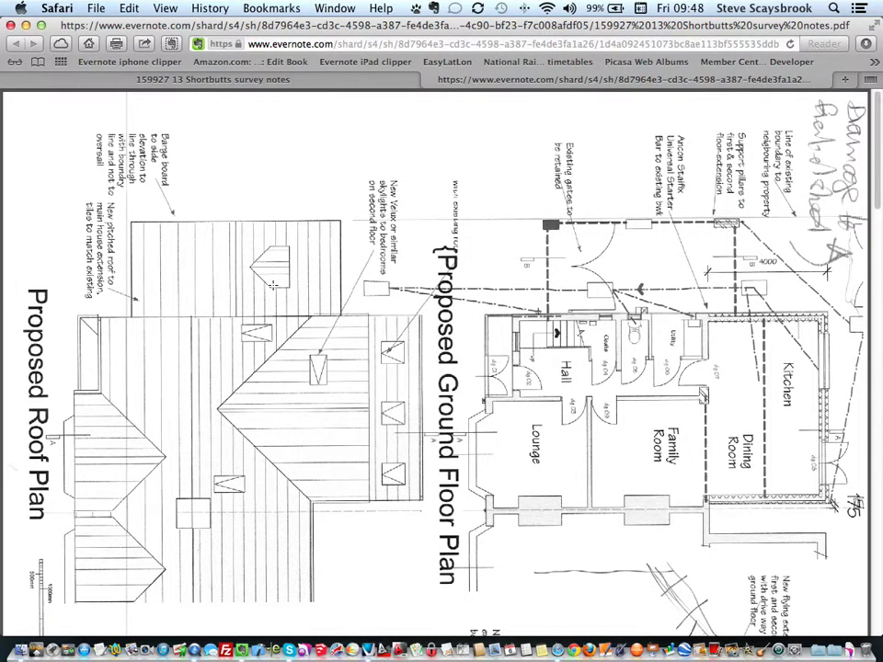
{"action": "left_click", "coordinate": [57, 7]}
Create a new hyperlink layout symbol named 'Survey Notes'
{"action": "left_click", "coordinate": [69, 200]}
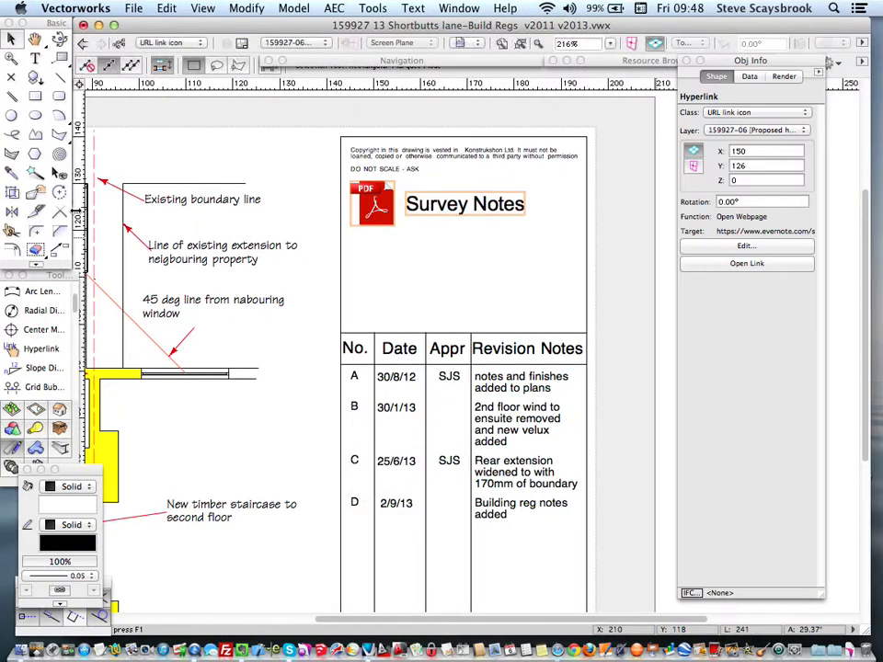
{"action": "left_click", "coordinate": [486, 268]}
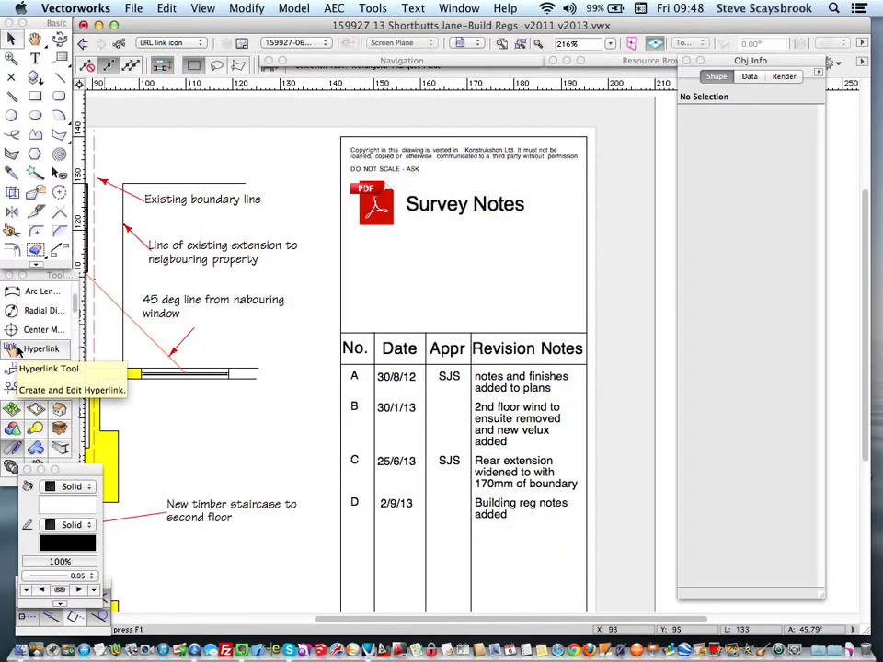
{"action": "left_click", "coordinate": [39, 351]}
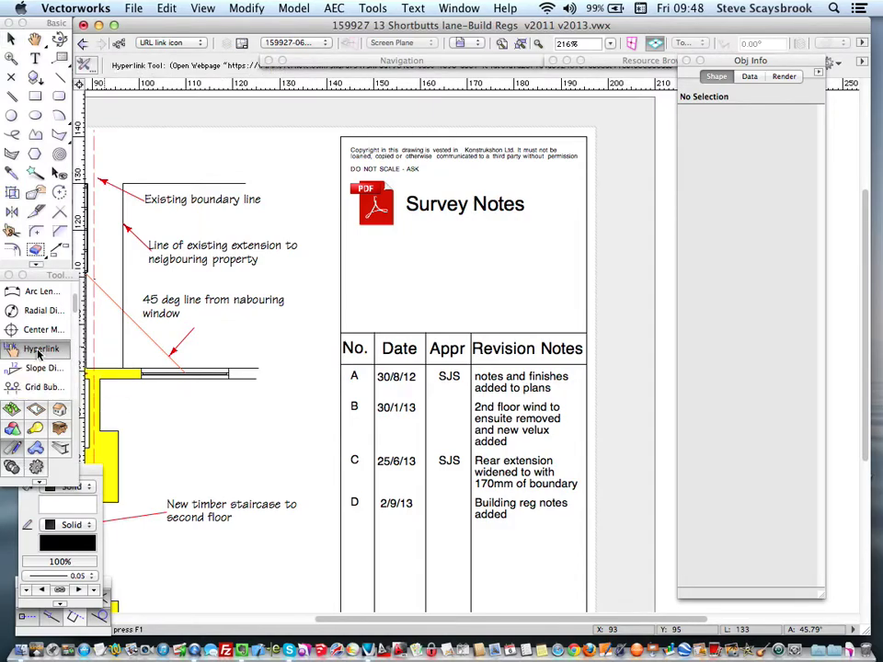
{"action": "left_click", "coordinate": [86, 65]}
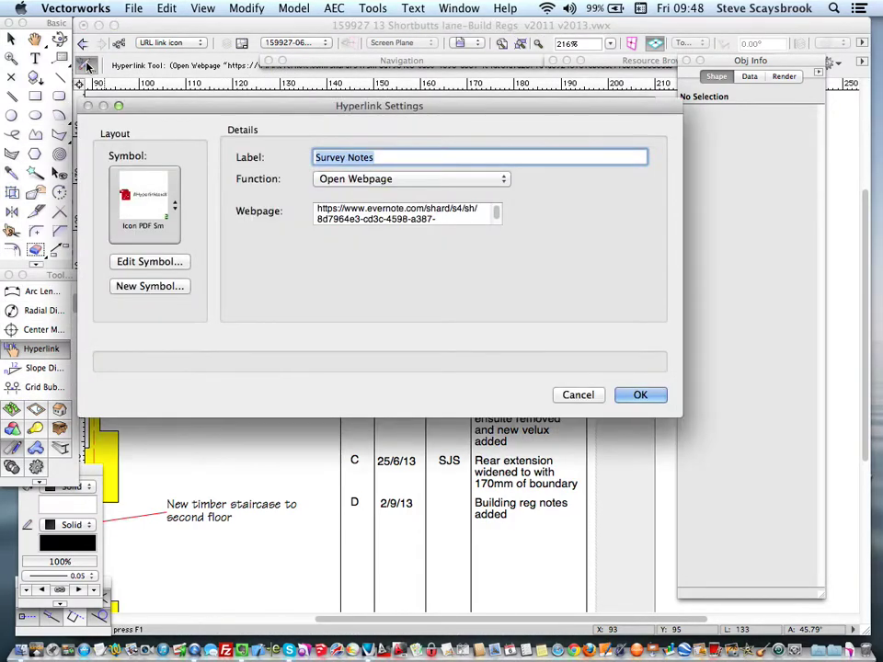
{"action": "left_click", "coordinate": [138, 287]}
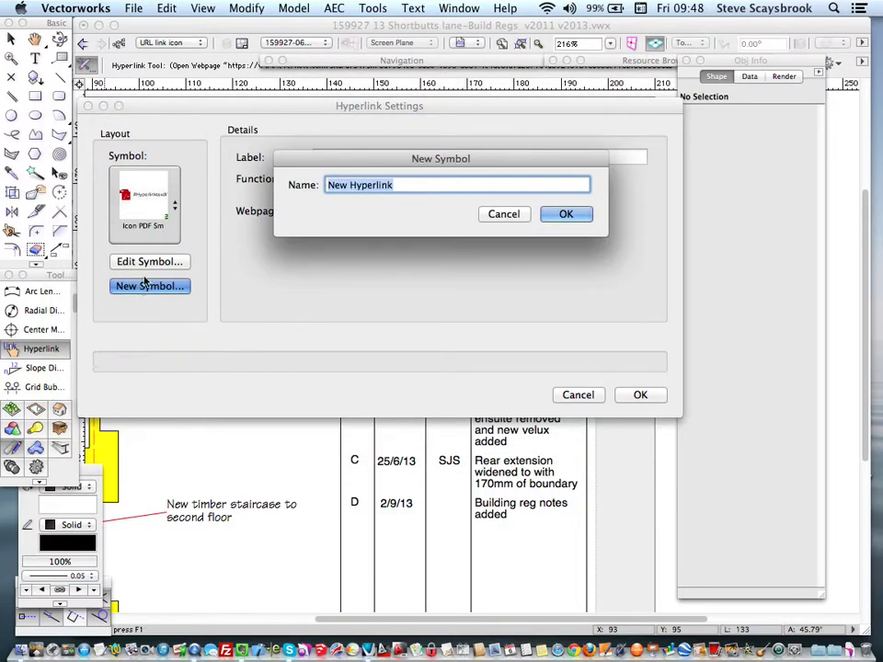
{"action": "type", "text": "S"}
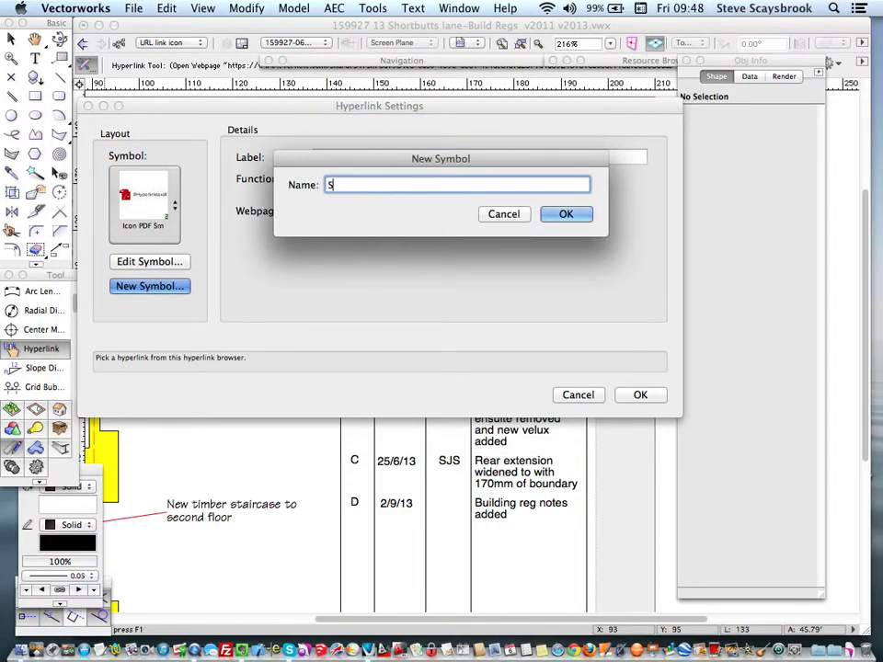
{"action": "type", "text": "urvey Notes"}
{"action": "left_click", "coordinate": [548, 217]}
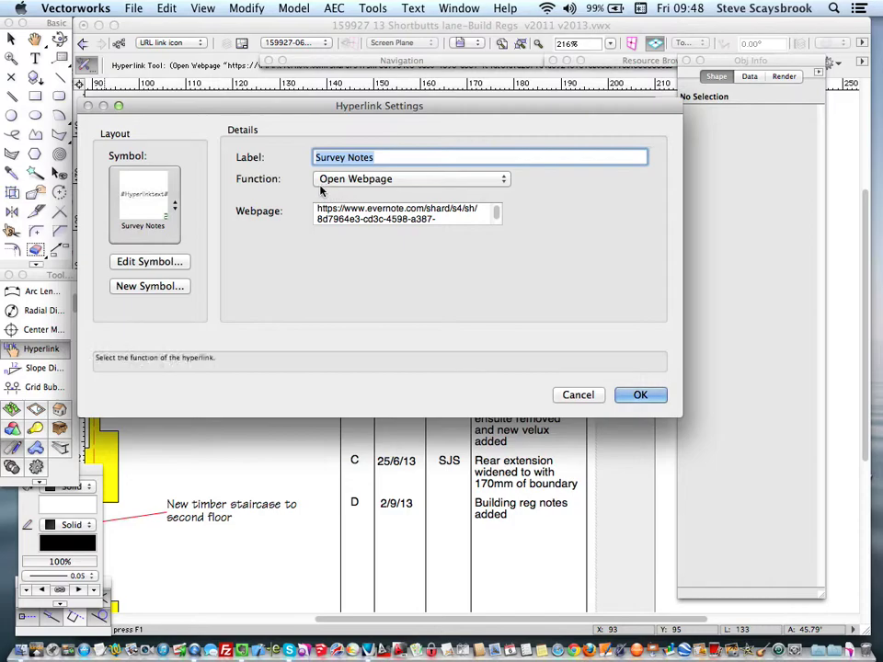
Choose the Survey Notes symbol for the new hyperlink and open it for editing
{"action": "left_click", "coordinate": [173, 208]}
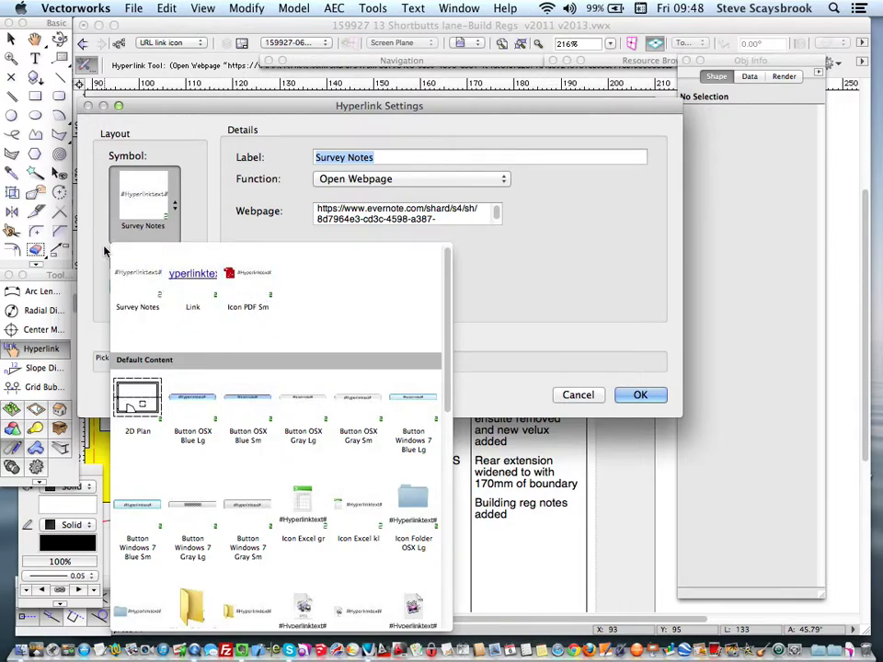
{"action": "left_click", "coordinate": [138, 282]}
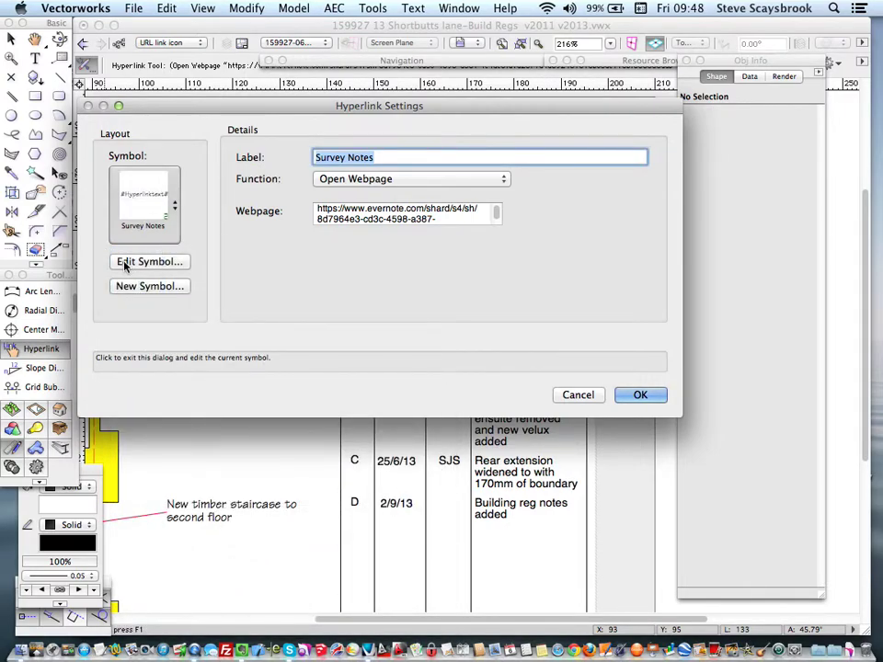
{"action": "left_click", "coordinate": [125, 264]}
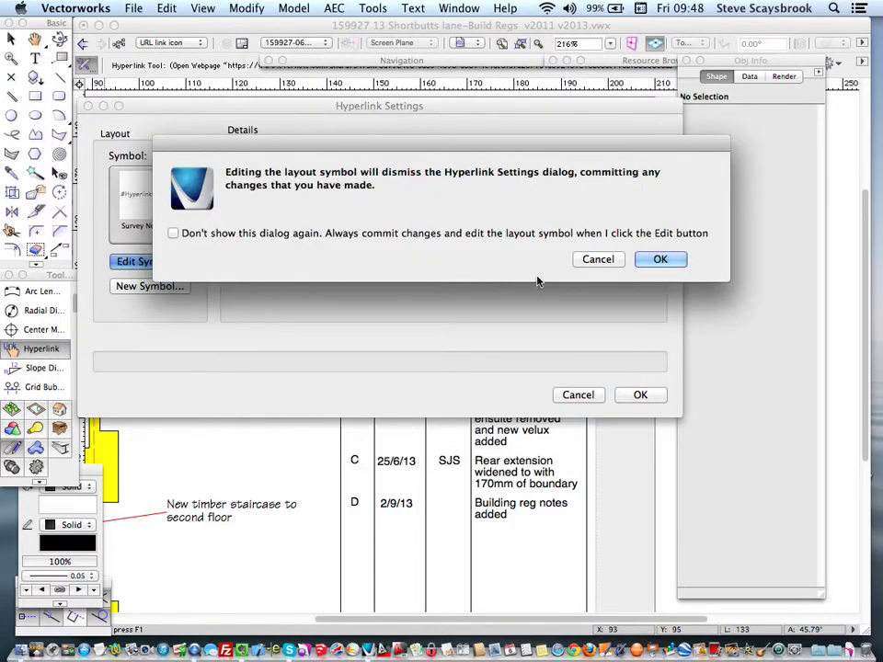
{"action": "left_click", "coordinate": [660, 260]}
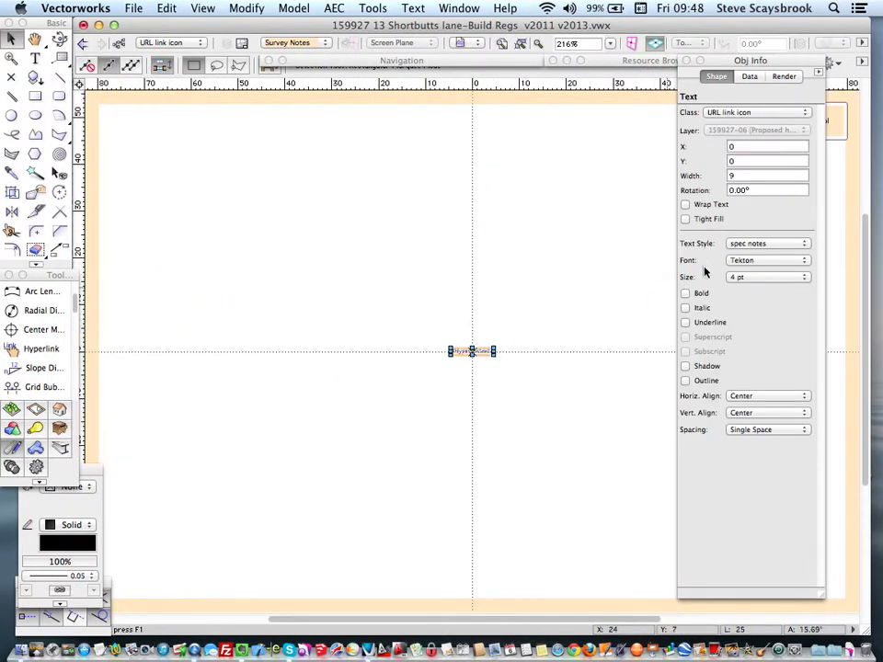
Inspect the #Hyperlinktext# placeholder in the Survey Notes symbol, skip autosave, and exit to the sheet
{"action": "scroll", "coordinate": [490, 325], "scroll_direction": "up", "scroll_amount": 5}
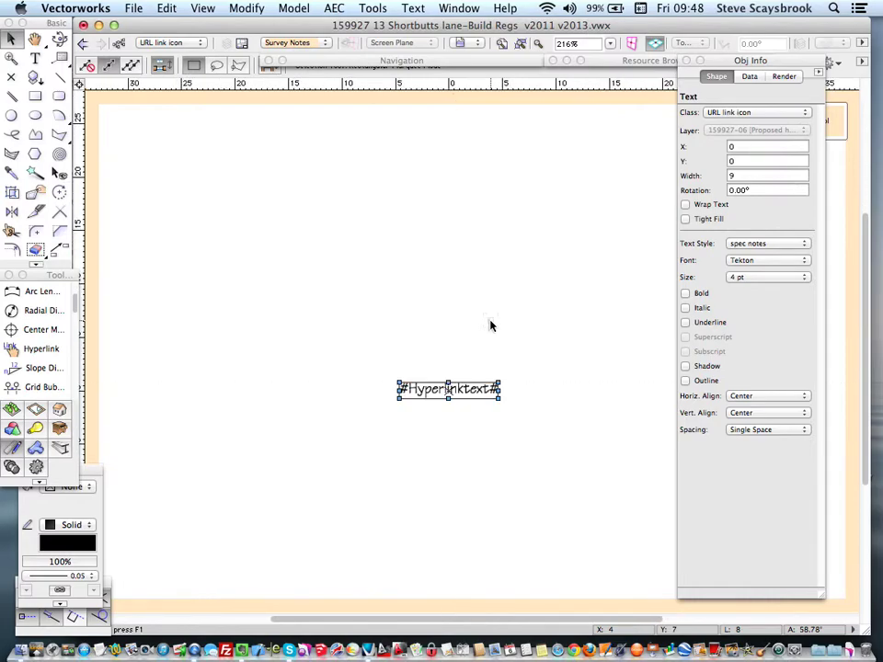
{"action": "left_click_drag", "start_coordinate": [413, 336], "coordinate": [373, 291]}
{"action": "left_click", "coordinate": [404, 361]}
{"action": "scroll", "coordinate": [410, 372], "scroll_direction": "up", "scroll_amount": 2}
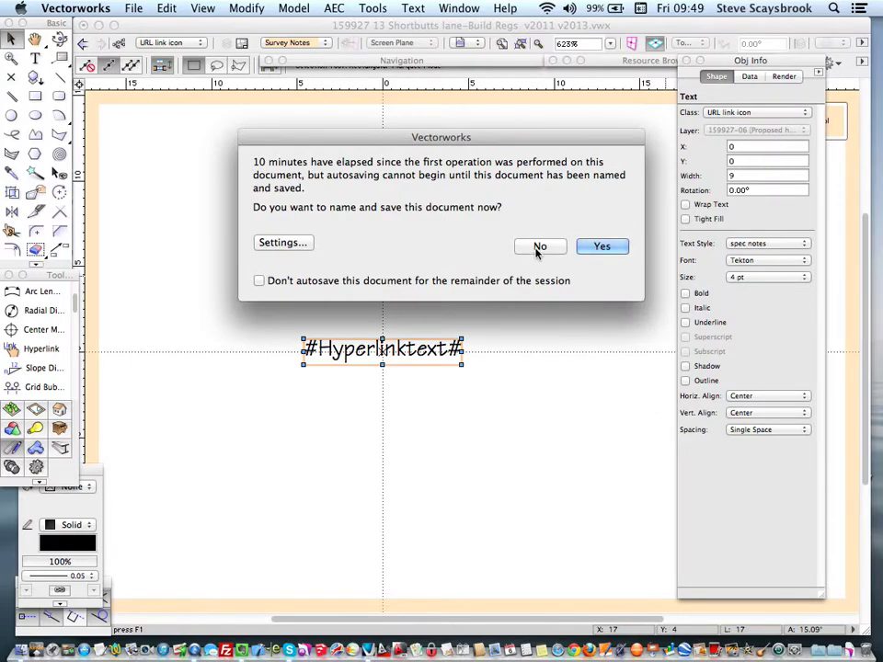
{"action": "left_click", "coordinate": [539, 247]}
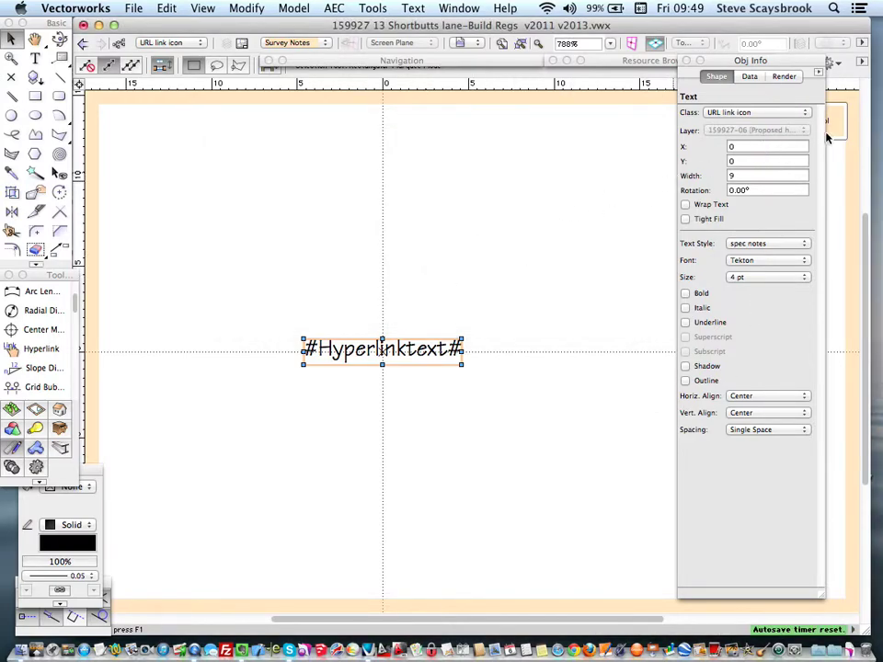
{"action": "left_click", "coordinate": [829, 129]}
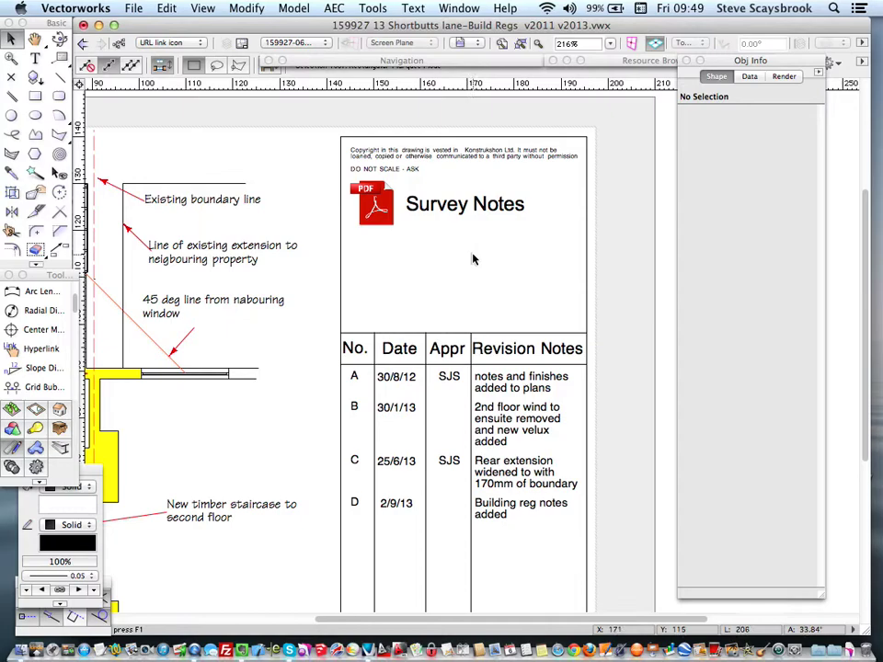
Place a text-only Survey Notes hyperlink to the Evernote webpage in the title block
{"action": "left_click", "coordinate": [14, 350]}
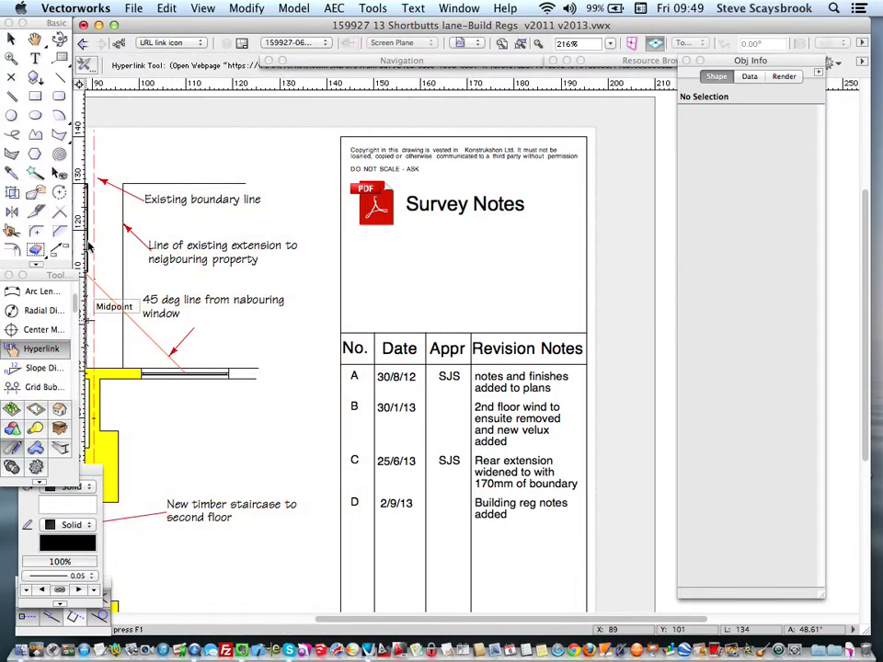
{"action": "left_click", "coordinate": [88, 63]}
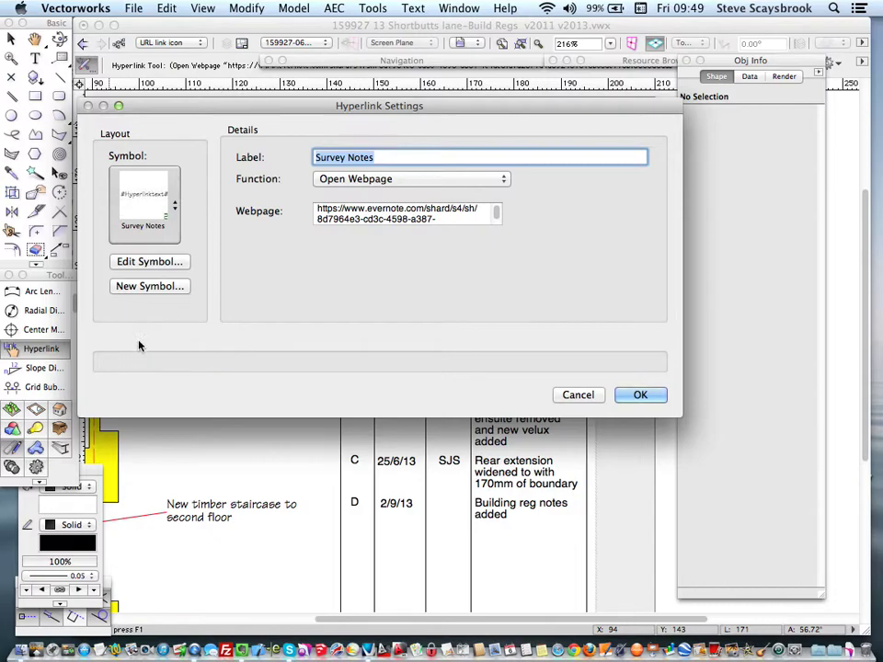
{"action": "left_click", "coordinate": [641, 395]}
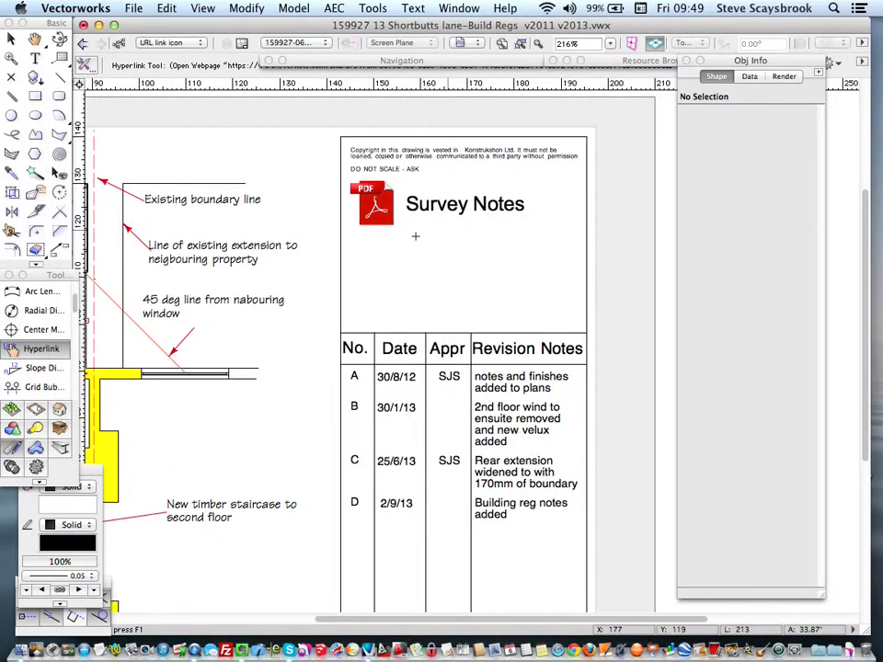
{"action": "left_click", "coordinate": [363, 253]}
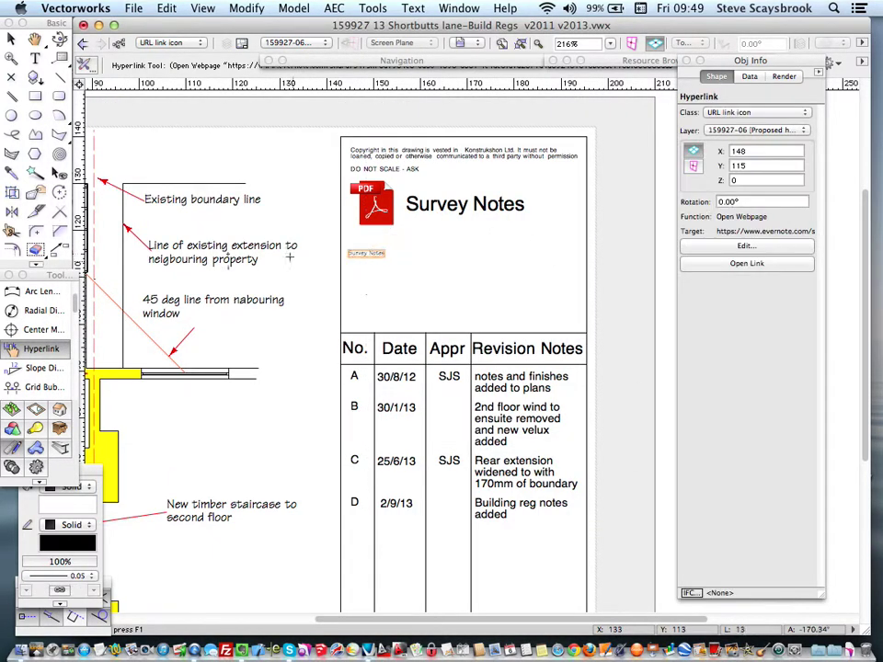
Move the Survey Notes text link into position beneath the PDF link and deselect it
{"action": "left_click", "coordinate": [15, 41]}
{"action": "scroll", "coordinate": [395, 290], "scroll_direction": "up", "scroll_amount": 3}
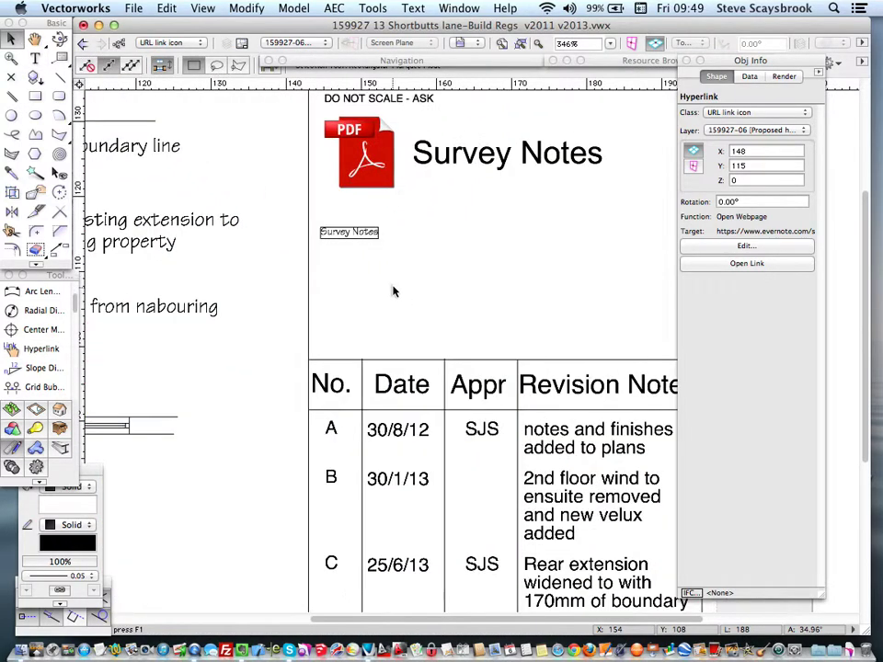
{"action": "left_click_drag", "start_coordinate": [350, 233], "coordinate": [368, 223]}
{"action": "left_click", "coordinate": [409, 273]}
{"action": "scroll", "coordinate": [432, 274], "scroll_direction": "down", "scroll_amount": 2}
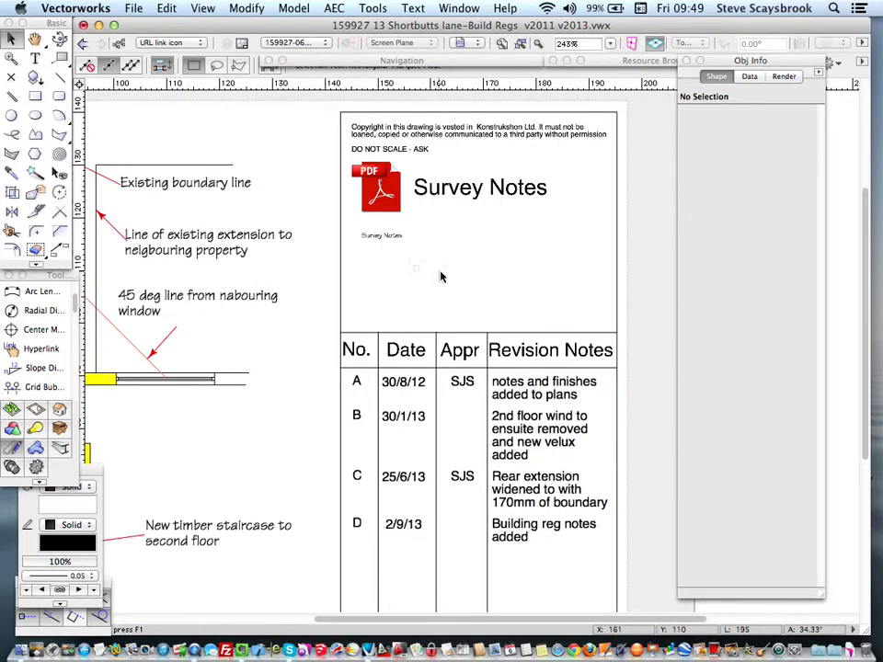
{"action": "scroll", "coordinate": [445, 270], "scroll_direction": "down", "scroll_amount": 1}
{"action": "scroll", "coordinate": [446, 261], "scroll_direction": "up", "scroll_amount": 1}
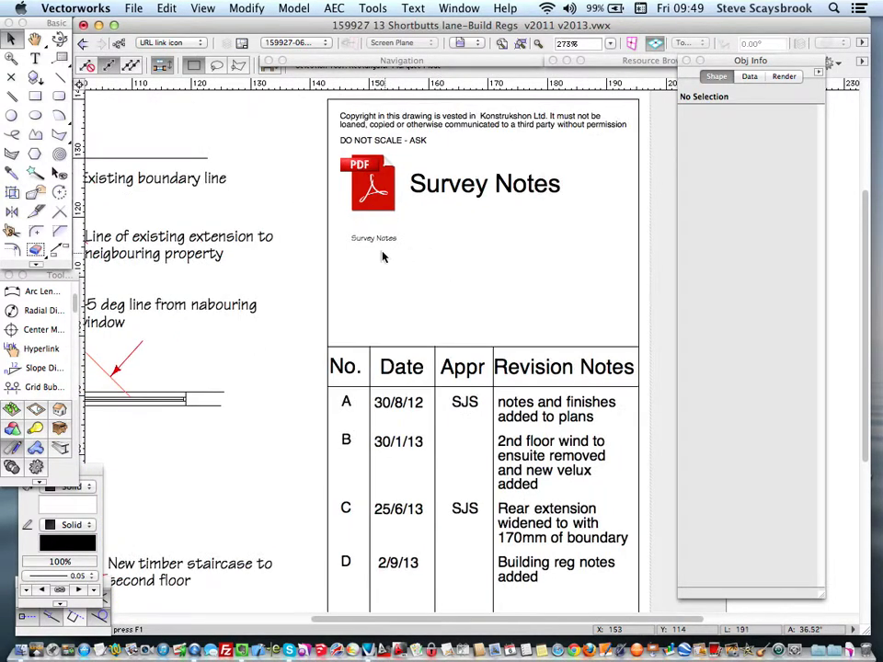
{"action": "scroll", "coordinate": [368, 248], "scroll_direction": "up", "scroll_amount": 6}
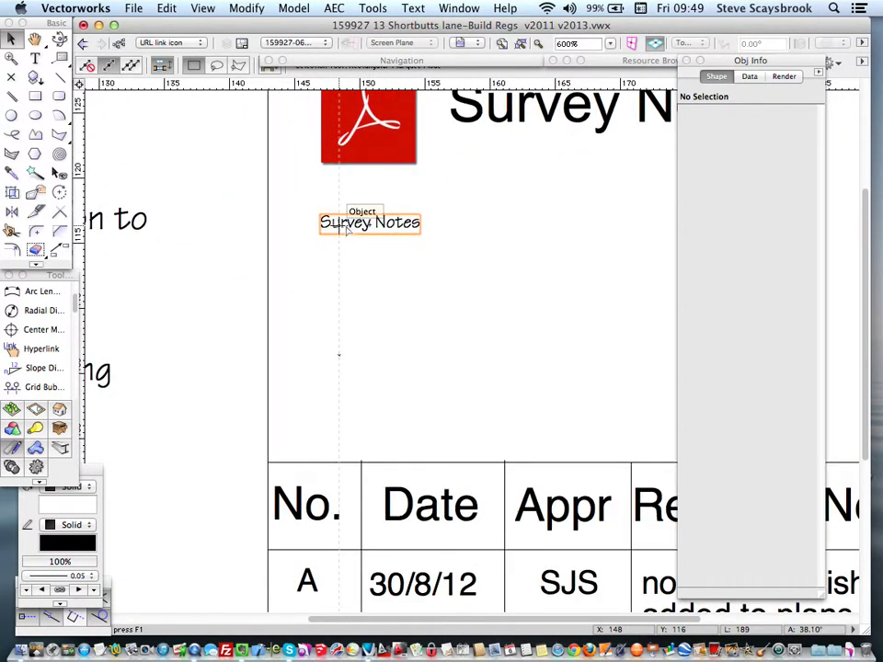
{"action": "scroll", "coordinate": [418, 268], "scroll_direction": "down", "scroll_amount": 5}
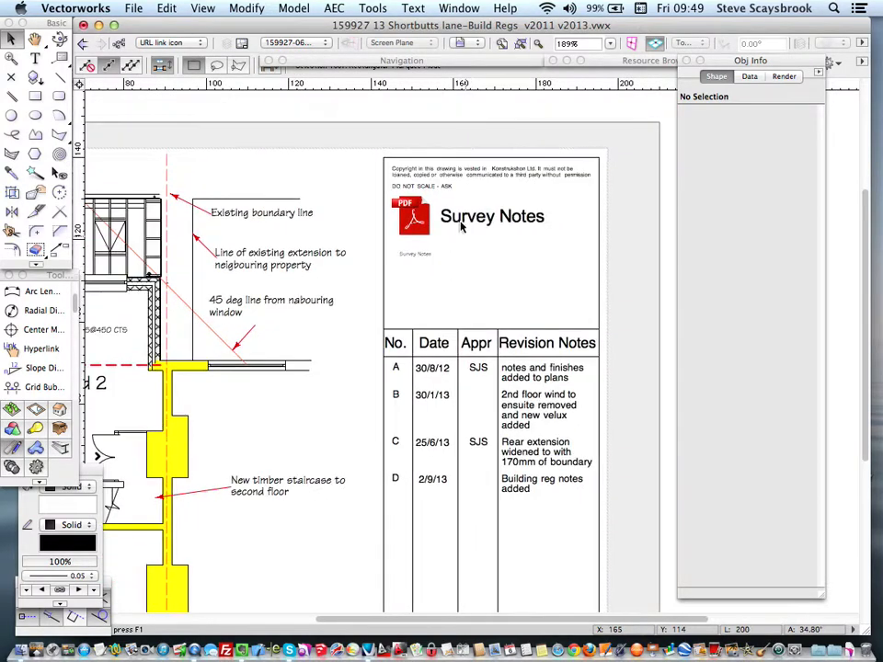
Nudge the small Survey Notes text link into alignment in the title block
{"action": "middle_click_drag", "start_coordinate": [485, 306], "coordinate": [465, 306]}
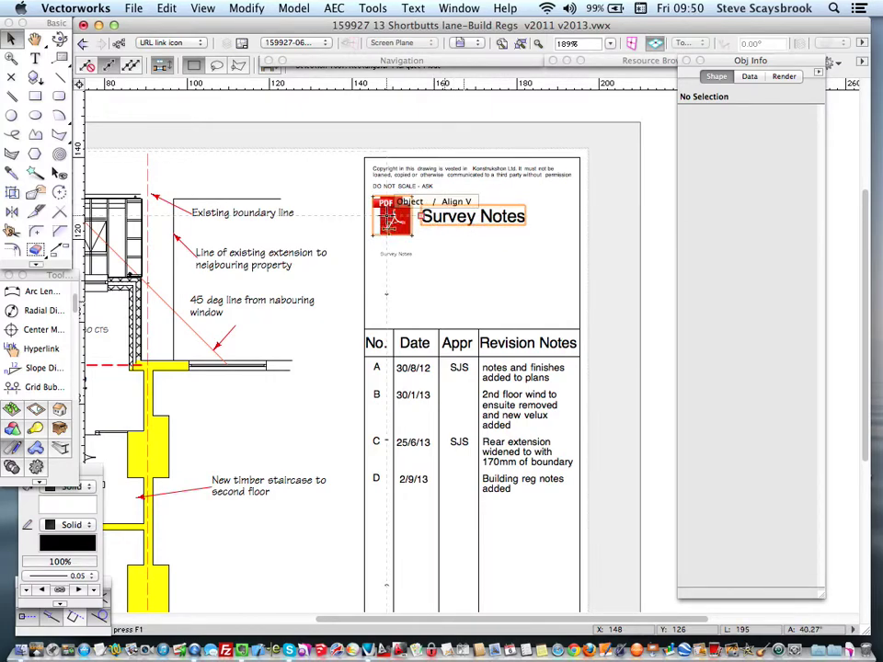
{"action": "scroll", "coordinate": [404, 262], "scroll_direction": "up", "scroll_amount": 3}
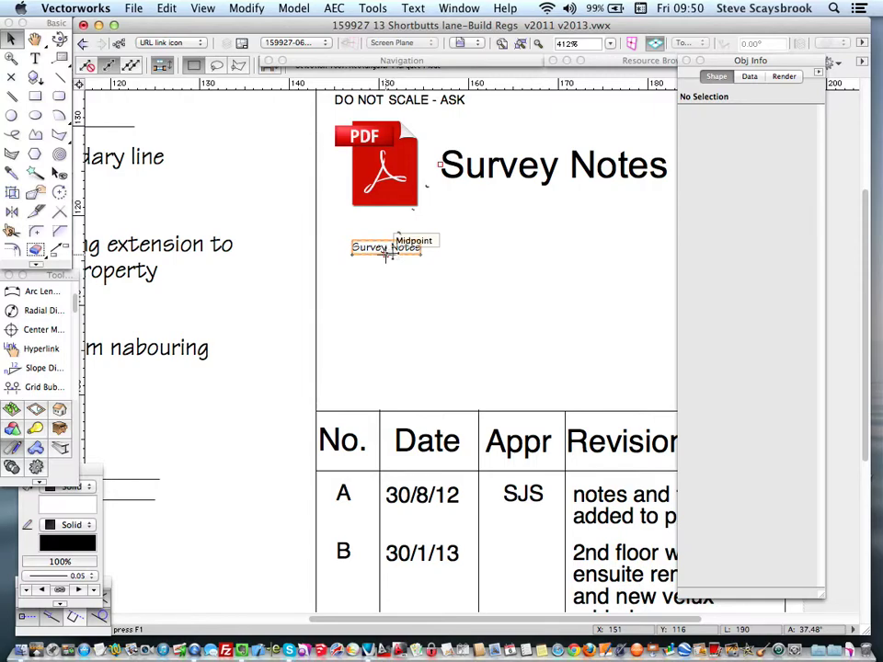
{"action": "left_click", "coordinate": [459, 274]}
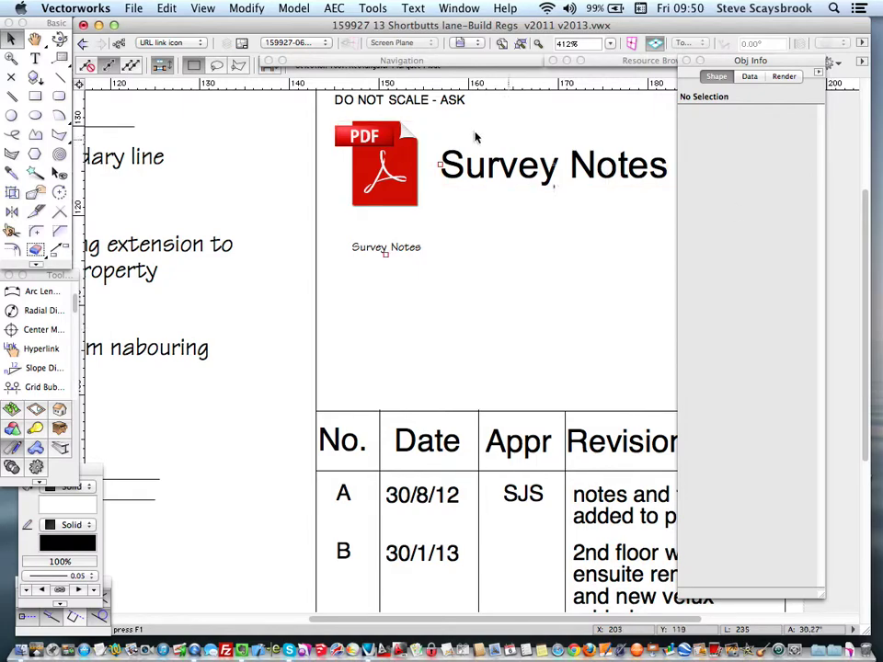
{"action": "left_click", "coordinate": [374, 257]}
{"action": "left_click_drag", "start_coordinate": [374, 257], "coordinate": [365, 256]}
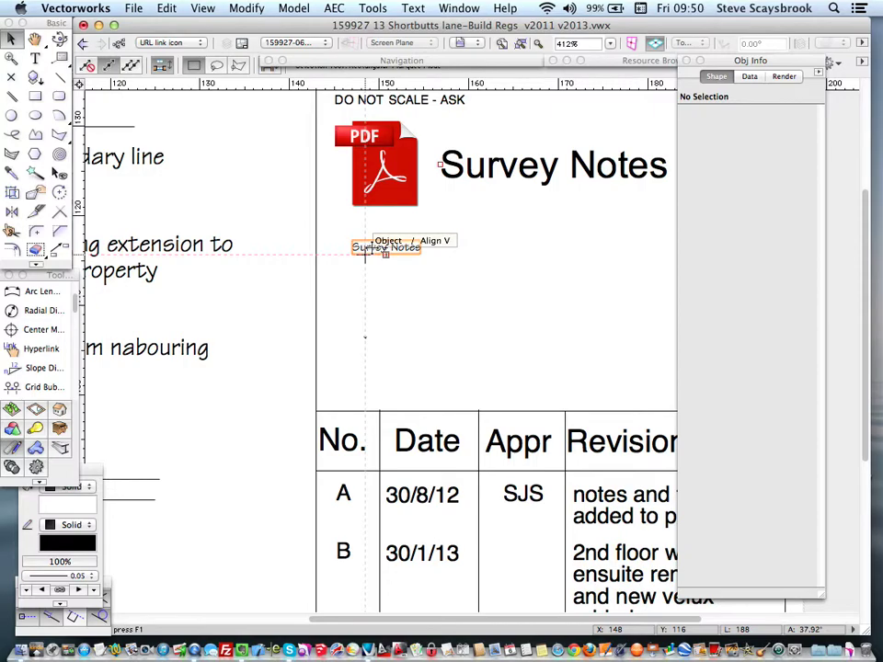
Delete the PDF-icon Survey Notes link and move the text link up into its place
{"action": "scroll", "coordinate": [472, 257], "scroll_direction": "down", "scroll_amount": 3}
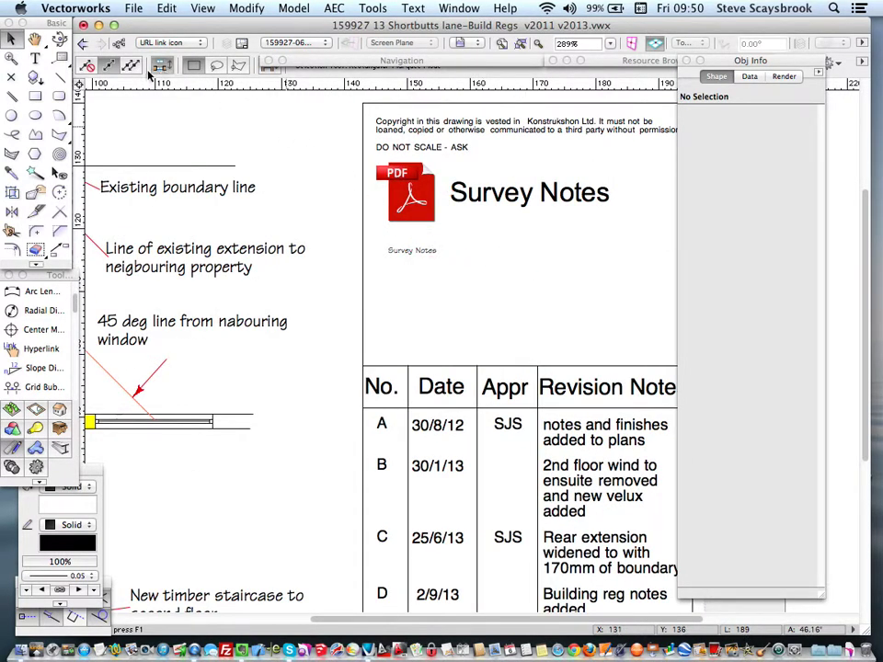
{"action": "left_click", "coordinate": [402, 190]}
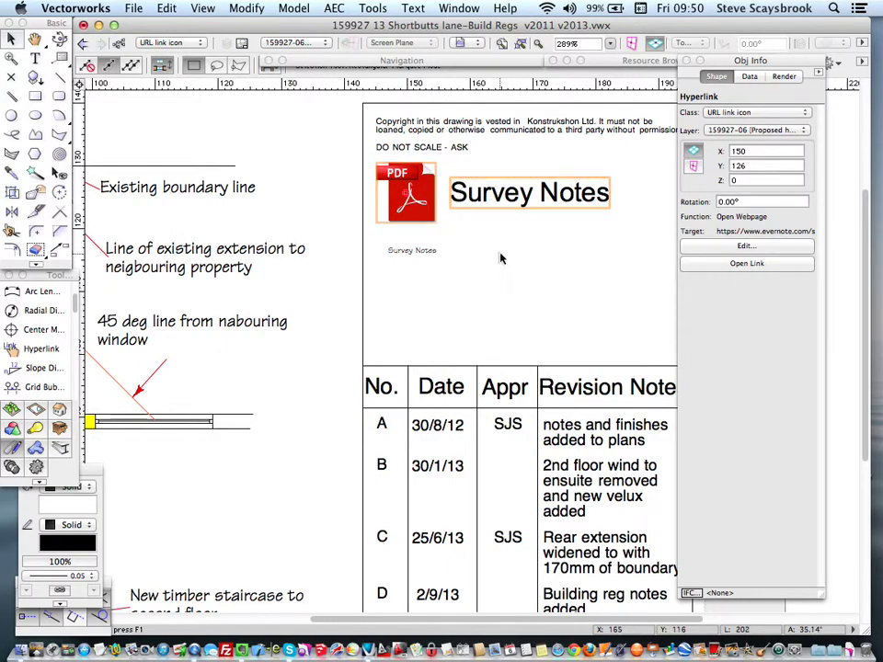
{"action": "key", "text": "Delete"}
{"action": "left_click_drag", "start_coordinate": [410, 250], "coordinate": [397, 173]}
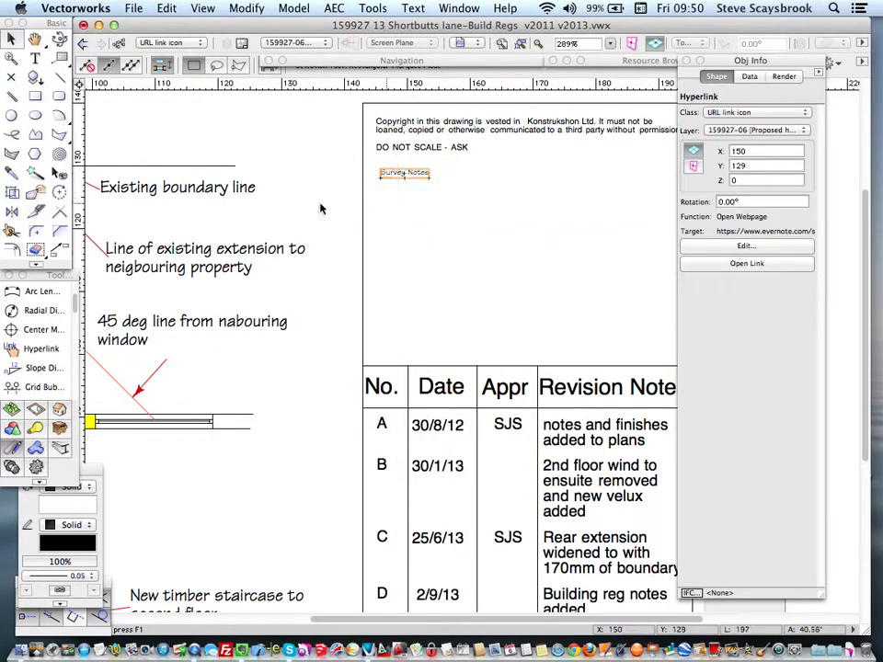
{"action": "left_click", "coordinate": [293, 43]}
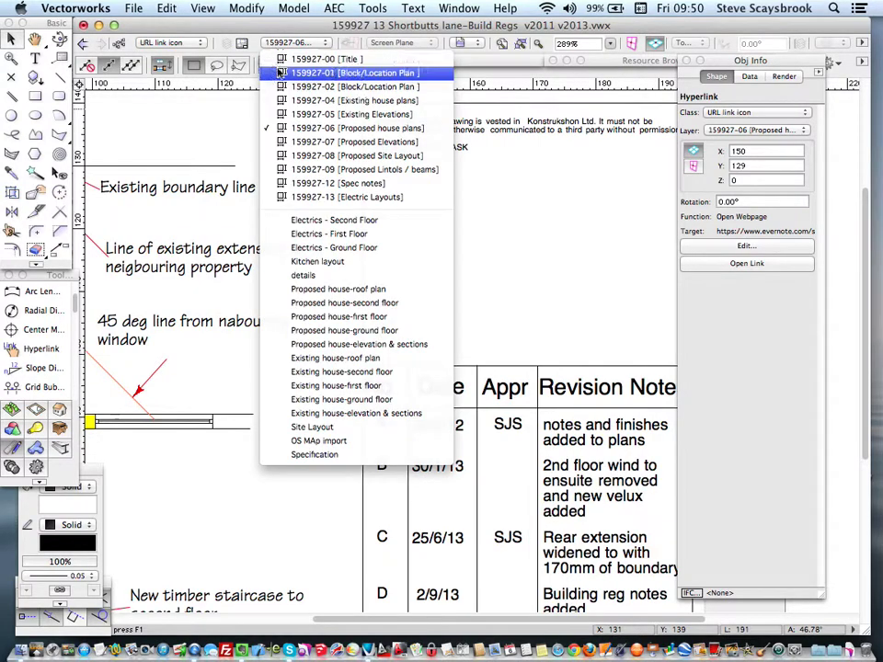
On the Proposed house-ground floor layer, place a PDF-icon Survey Notes link beside the plan
{"action": "left_click", "coordinate": [329, 331]}
{"action": "scroll", "coordinate": [346, 263], "scroll_direction": "down", "scroll_amount": 5}
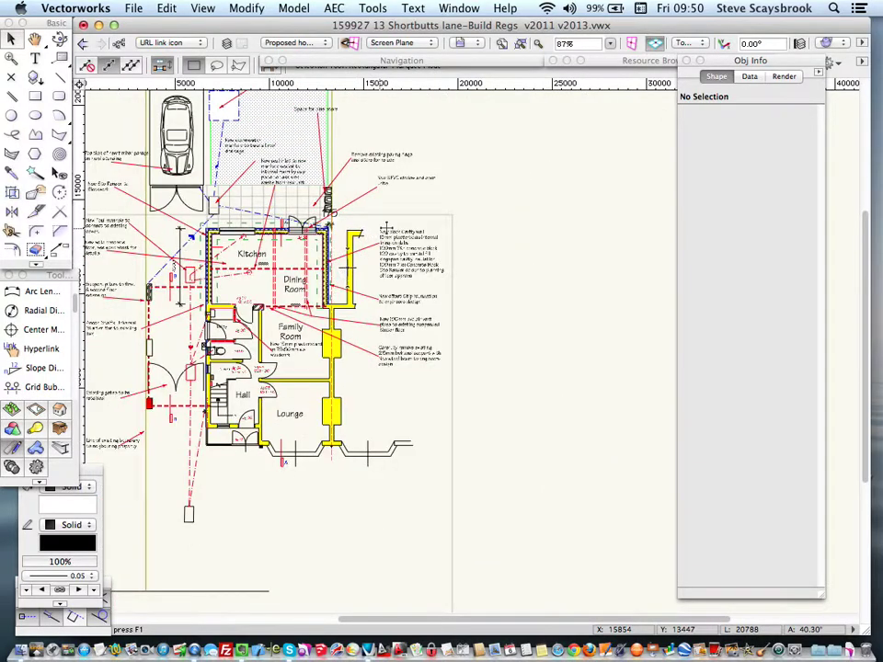
{"action": "scroll", "coordinate": [368, 234], "scroll_direction": "up", "scroll_amount": 4}
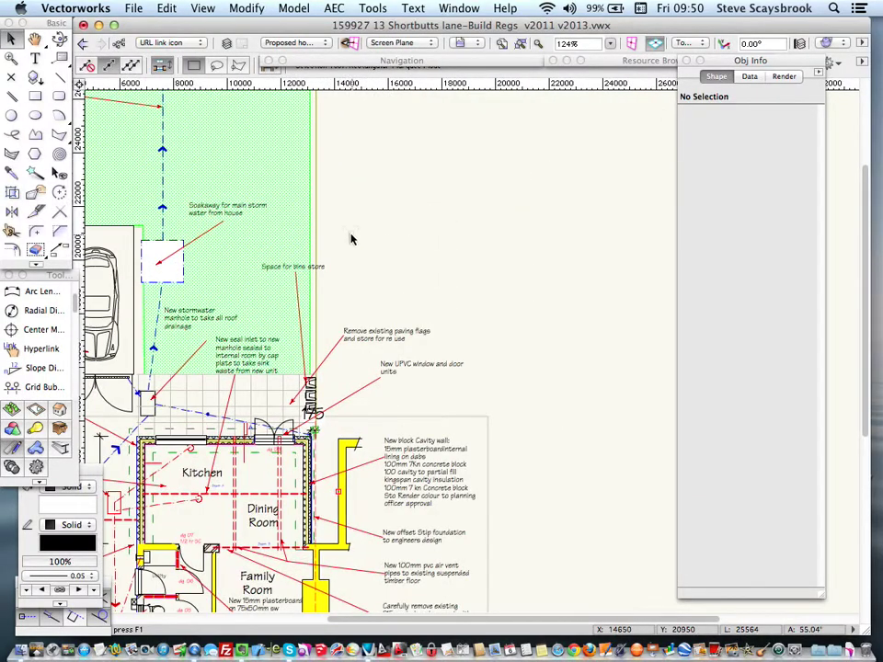
{"action": "left_click", "coordinate": [349, 237]}
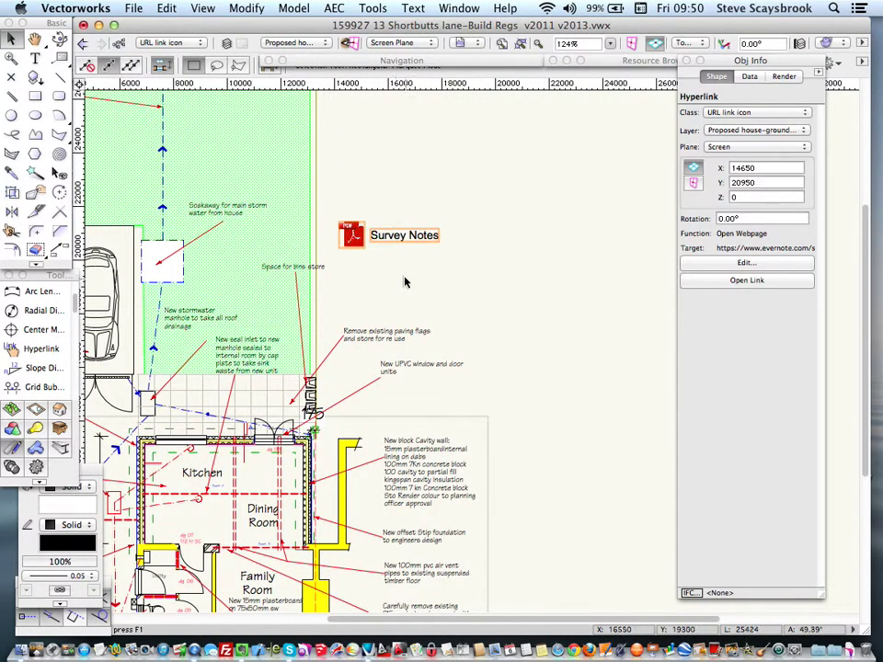
{"action": "left_click", "coordinate": [560, 161]}
Centre the view on the new Survey Notes link and check its placement beside the plan
{"action": "middle_click_drag", "start_coordinate": [488, 209], "coordinate": [364, 259]}
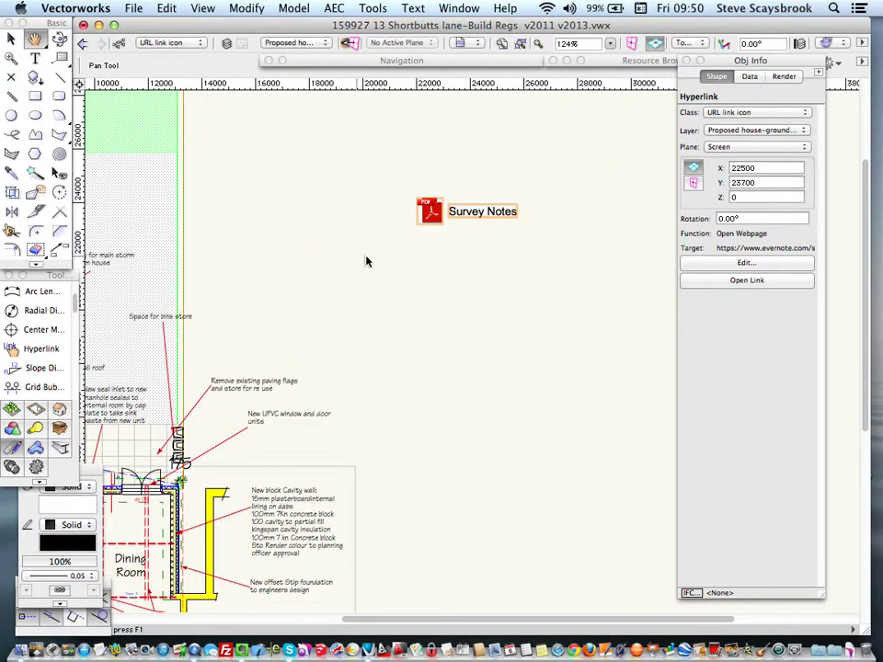
{"action": "scroll", "coordinate": [371, 271], "scroll_direction": "down", "scroll_amount": 2}
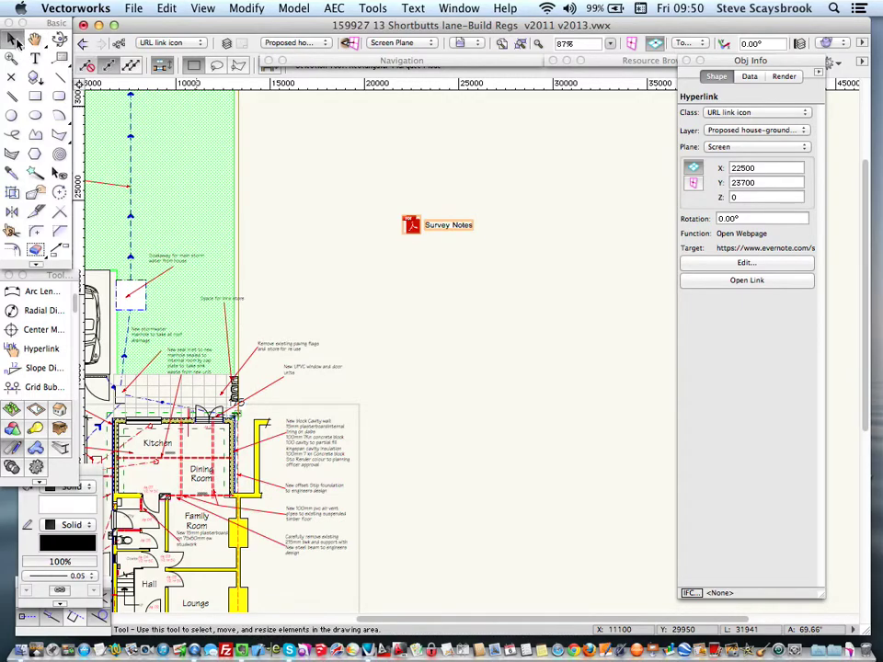
{"action": "left_click", "coordinate": [444, 334]}
{"action": "scroll", "coordinate": [472, 329], "scroll_direction": "down", "scroll_amount": 3}
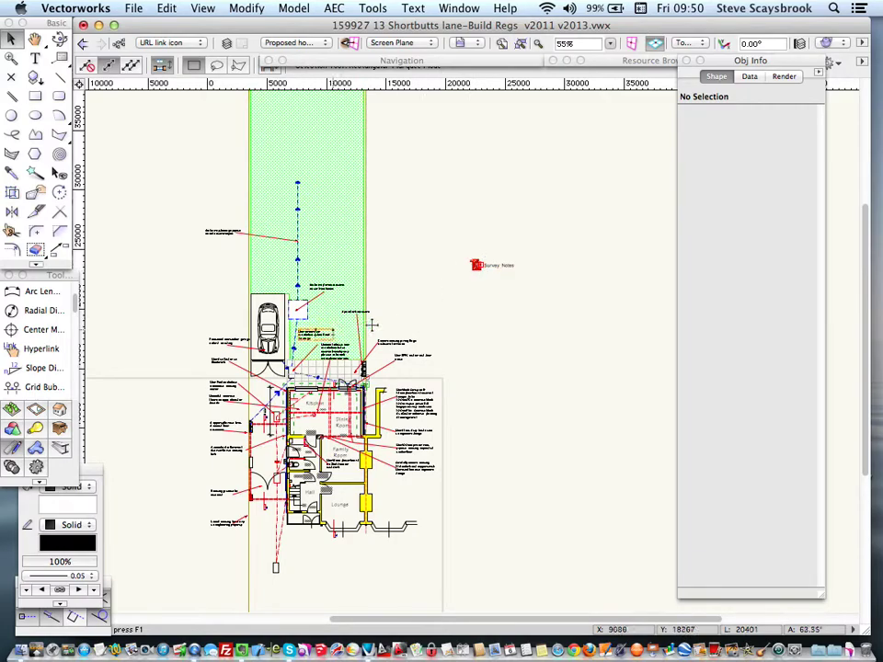
{"action": "scroll", "coordinate": [469, 265], "scroll_direction": "up", "scroll_amount": 2}
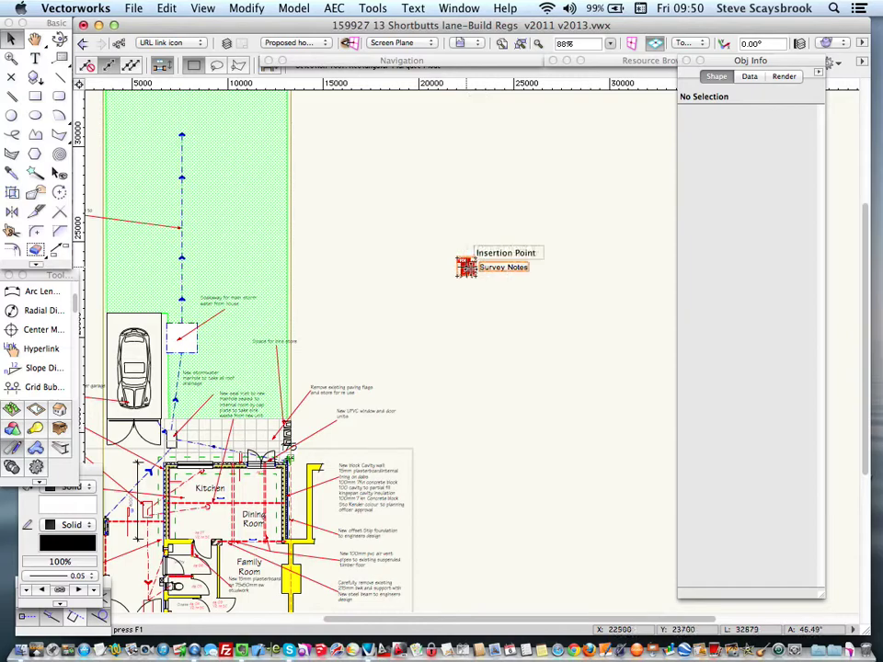
{"action": "left_click", "coordinate": [465, 266]}
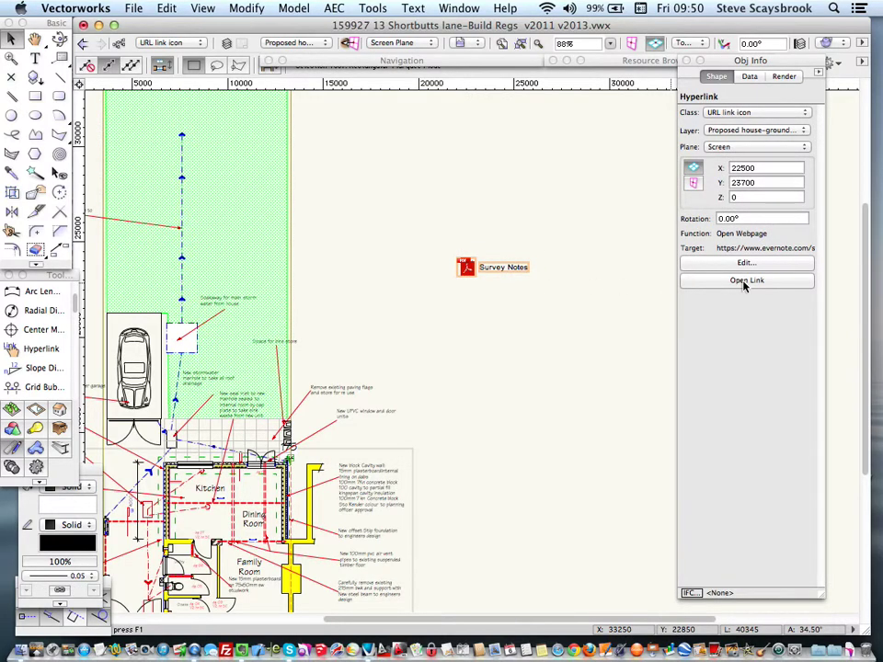
{"action": "left_click", "coordinate": [447, 413]}
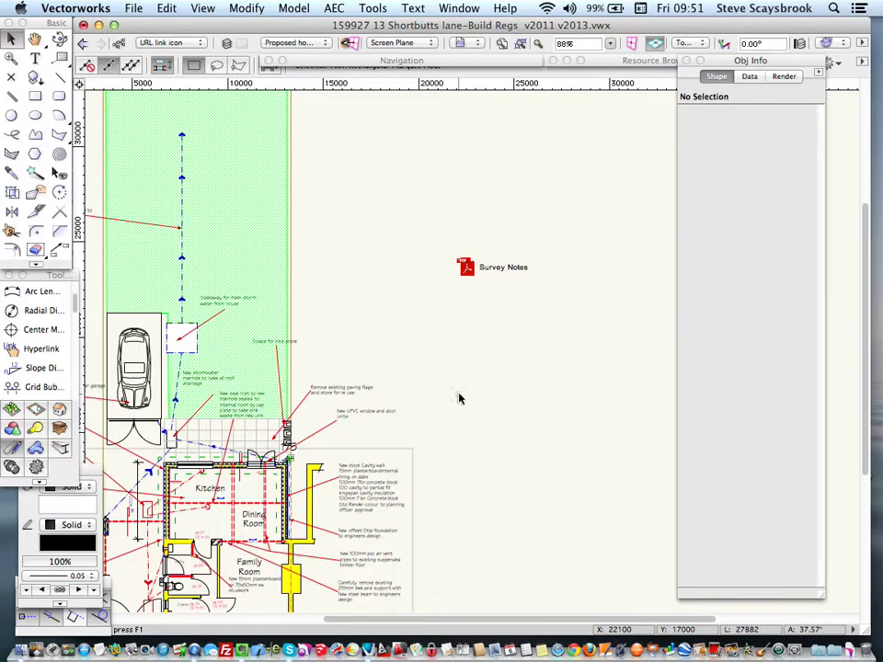
{"action": "scroll", "coordinate": [459, 398], "scroll_direction": "down", "scroll_amount": 3}
{"action": "scroll", "coordinate": [468, 304], "scroll_direction": "up", "scroll_amount": 4}
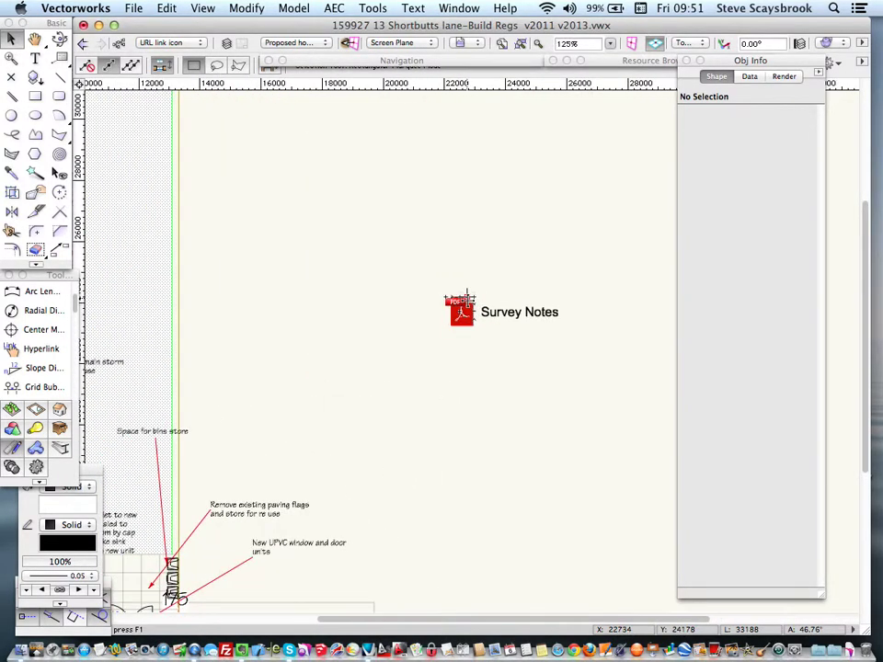
{"action": "scroll", "coordinate": [467, 300], "scroll_direction": "up", "scroll_amount": 1}
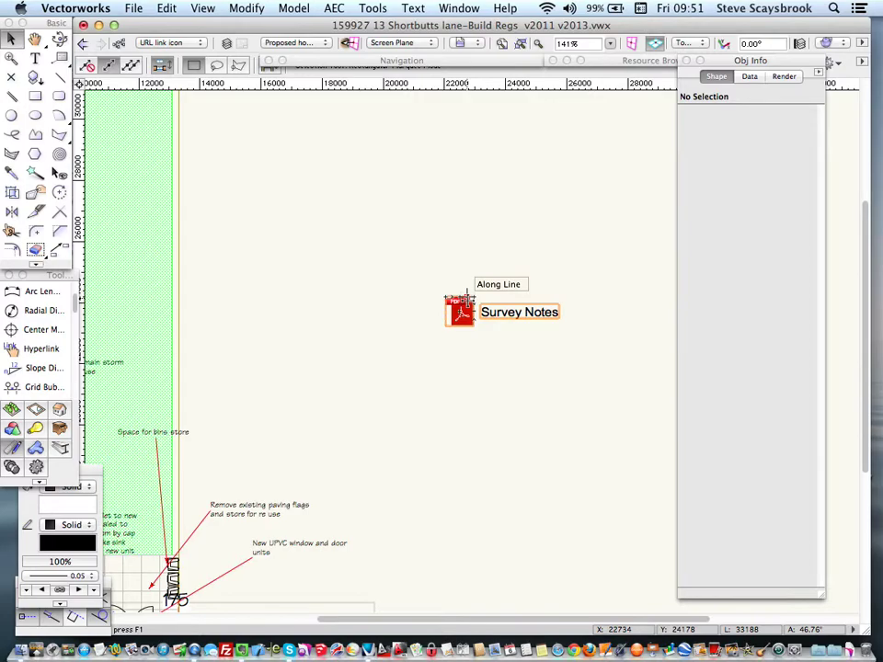
{"action": "scroll", "coordinate": [479, 384], "scroll_direction": "down", "scroll_amount": 4}
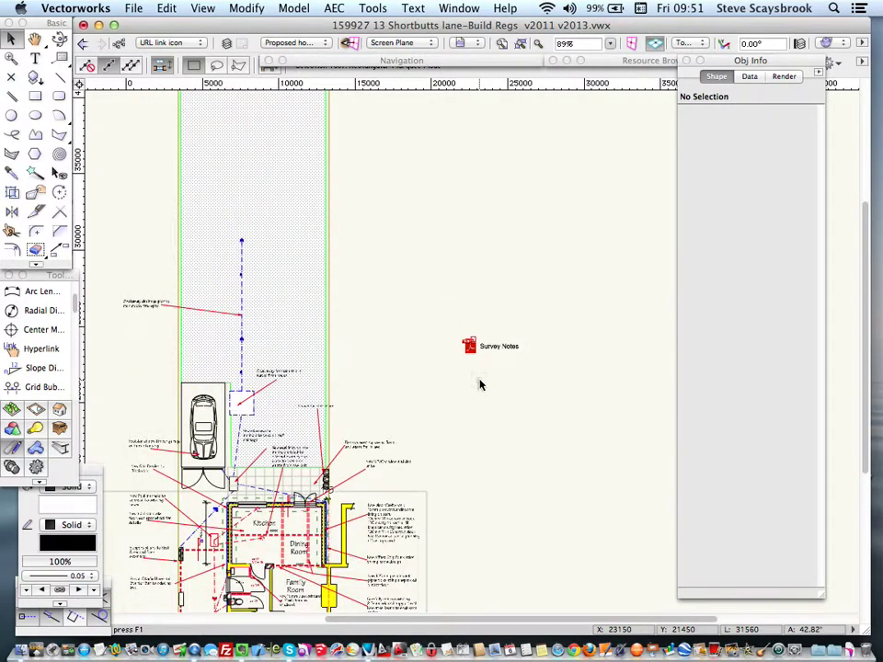
{"action": "scroll", "coordinate": [479, 385], "scroll_direction": "down", "scroll_amount": 5}
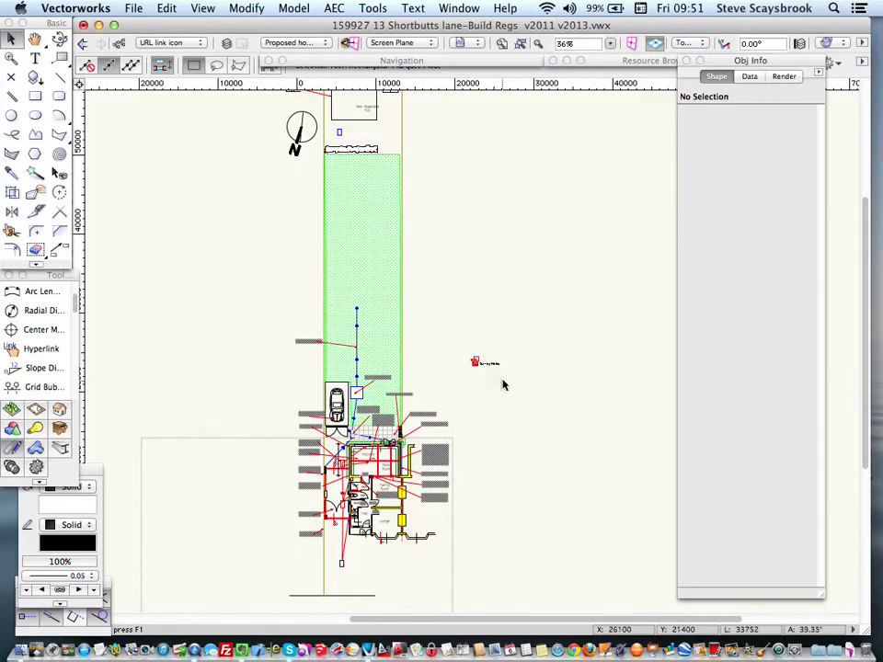
{"action": "scroll", "coordinate": [499, 383], "scroll_direction": "up", "scroll_amount": 4}
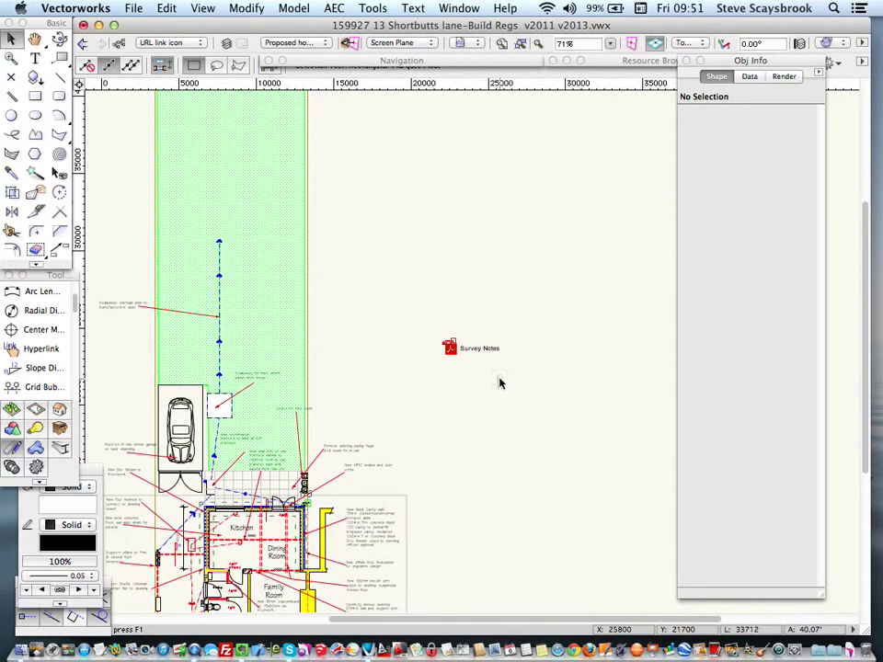